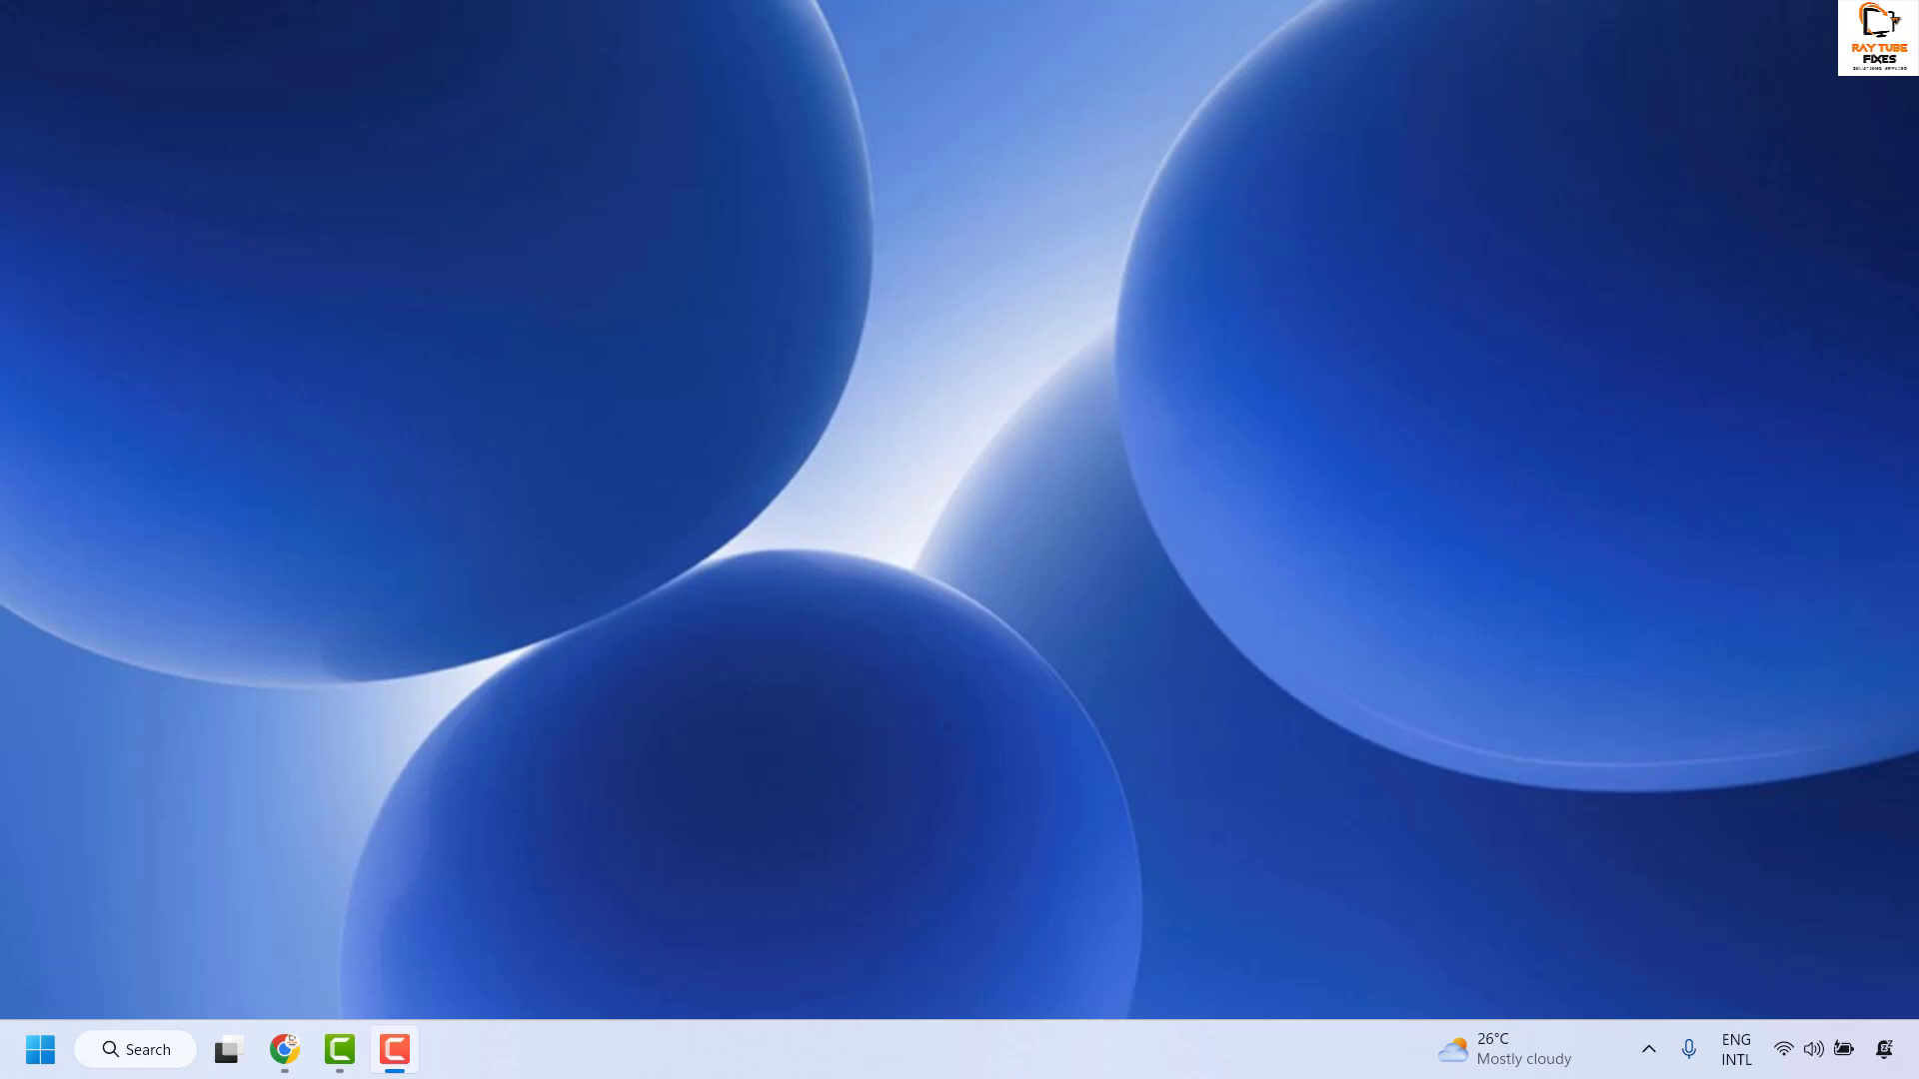
# Search 'advanced', open View advanced system settings, and centre the System Properties dialog.
pyautogui.click(157, 1051)
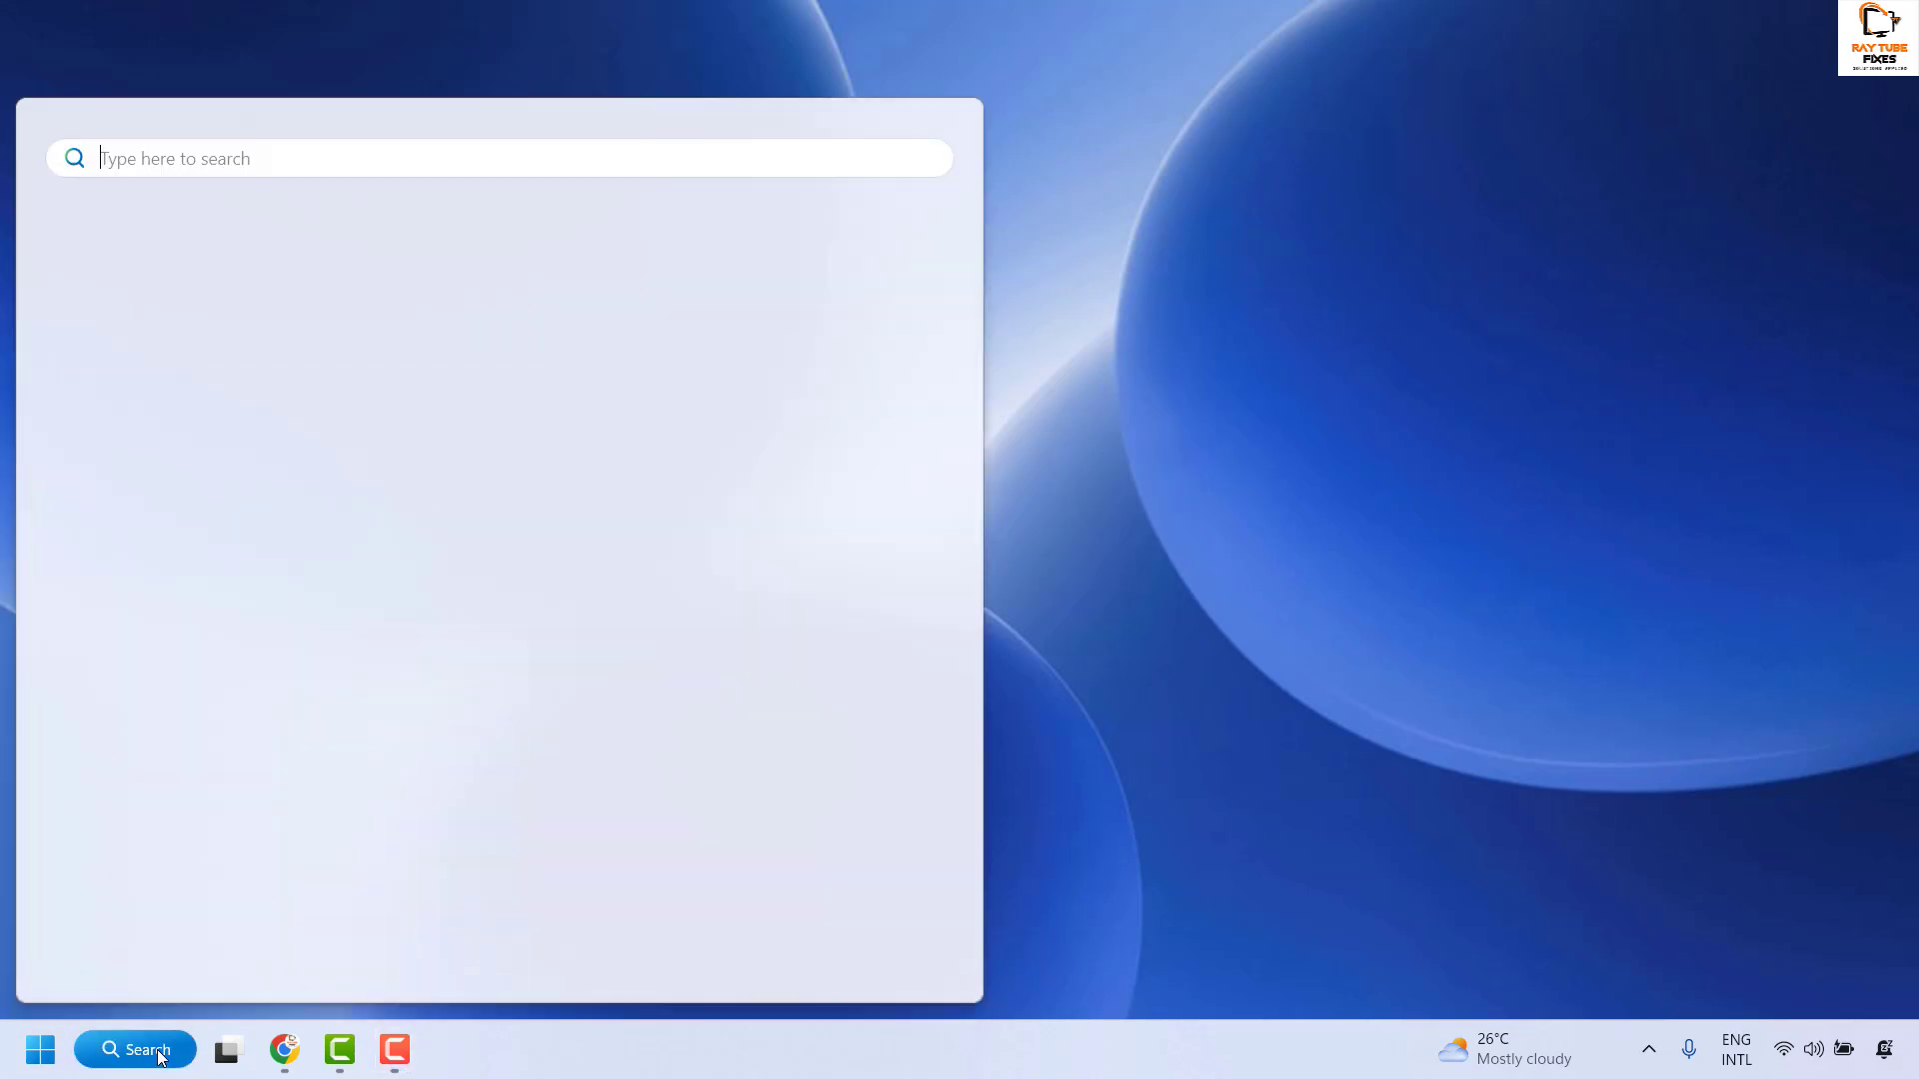
pyautogui.write('advanced')
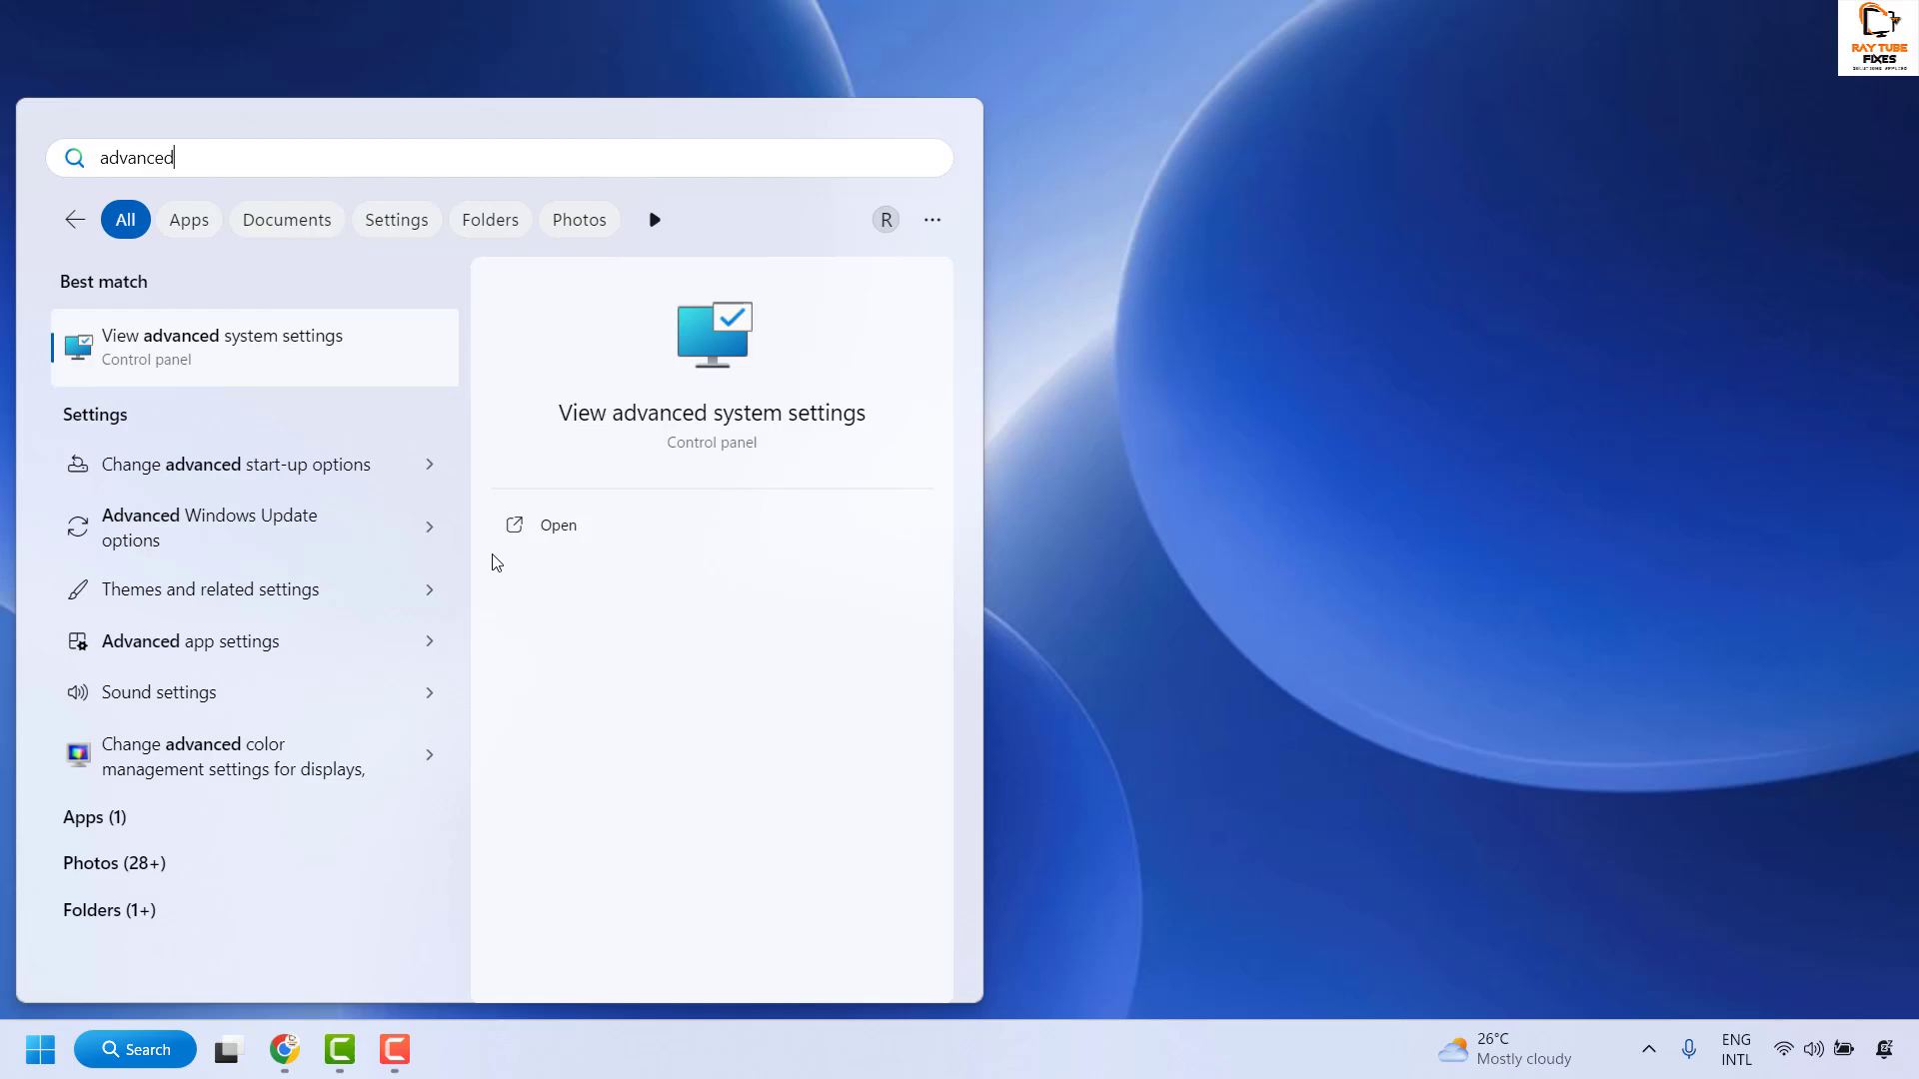
pyautogui.click(240, 355)
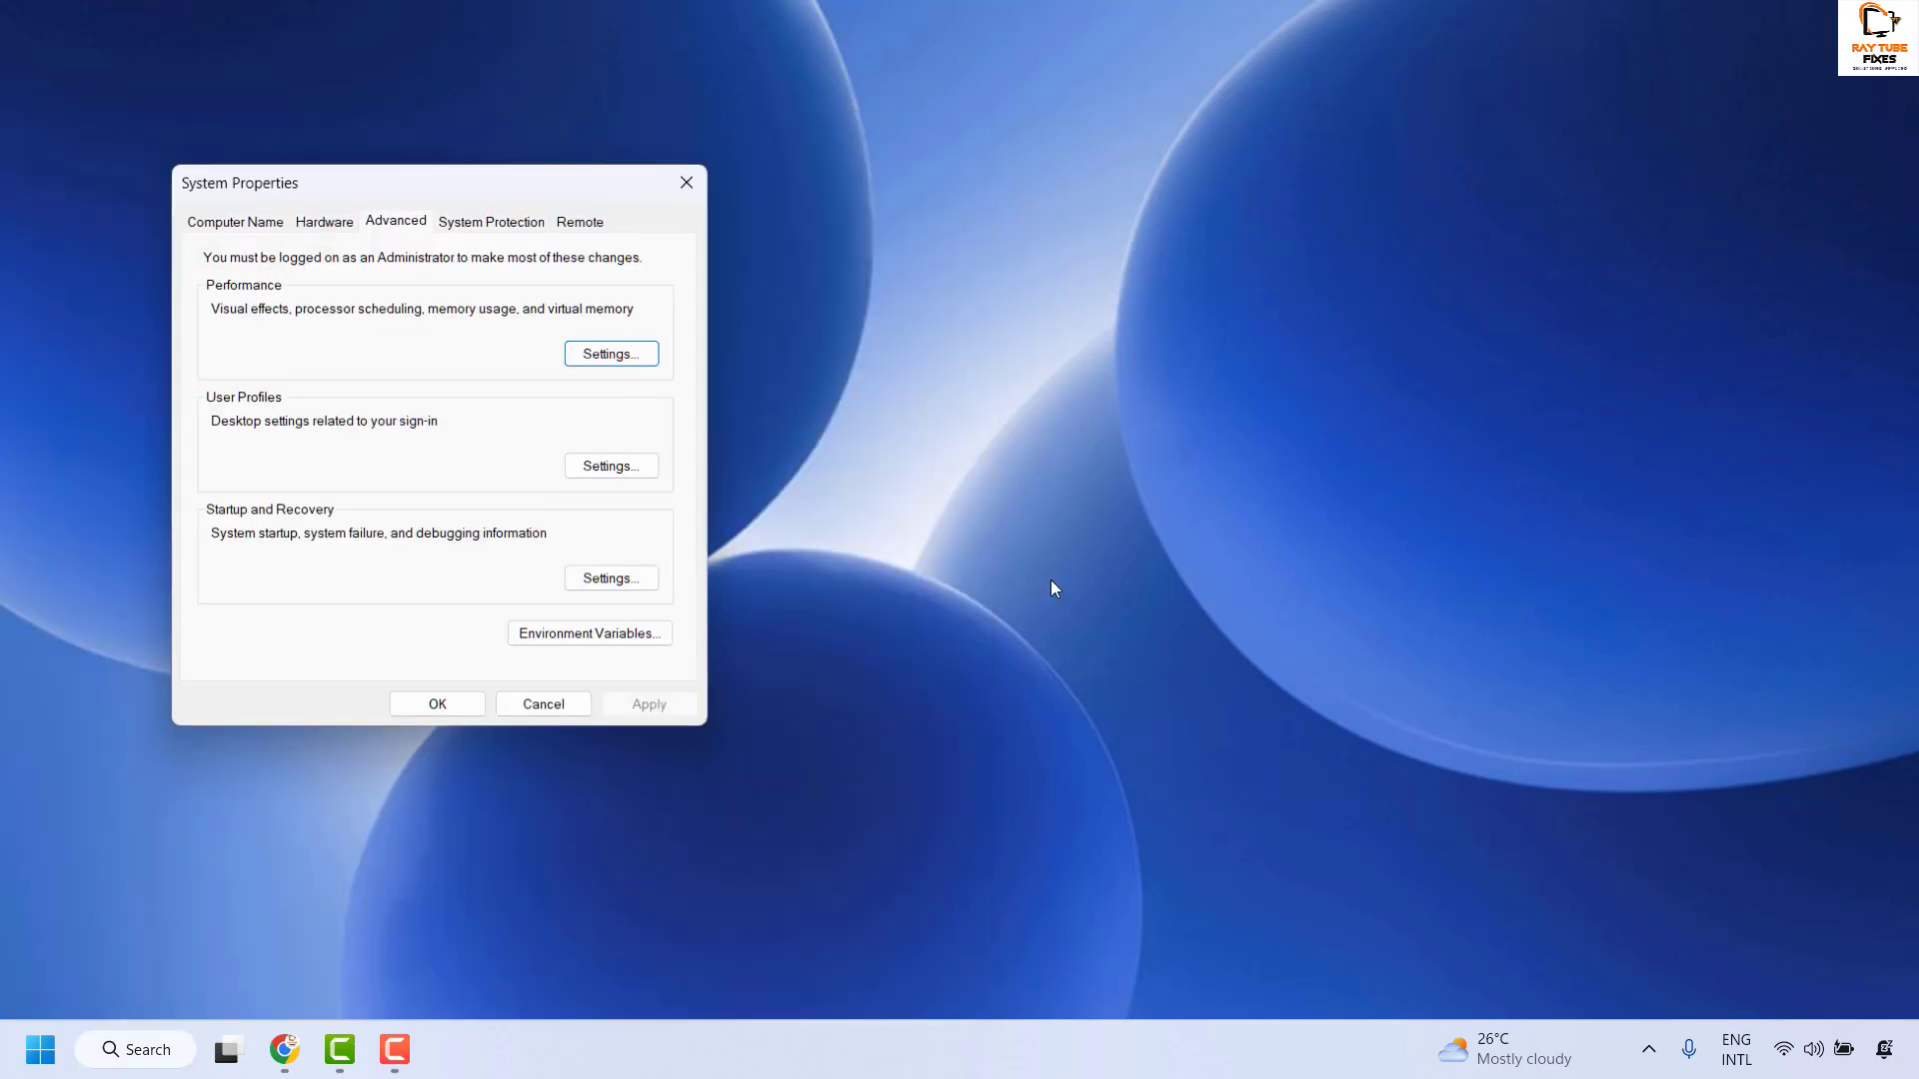
pyautogui.moveTo(531, 195); pyautogui.dragTo(1192, 208)
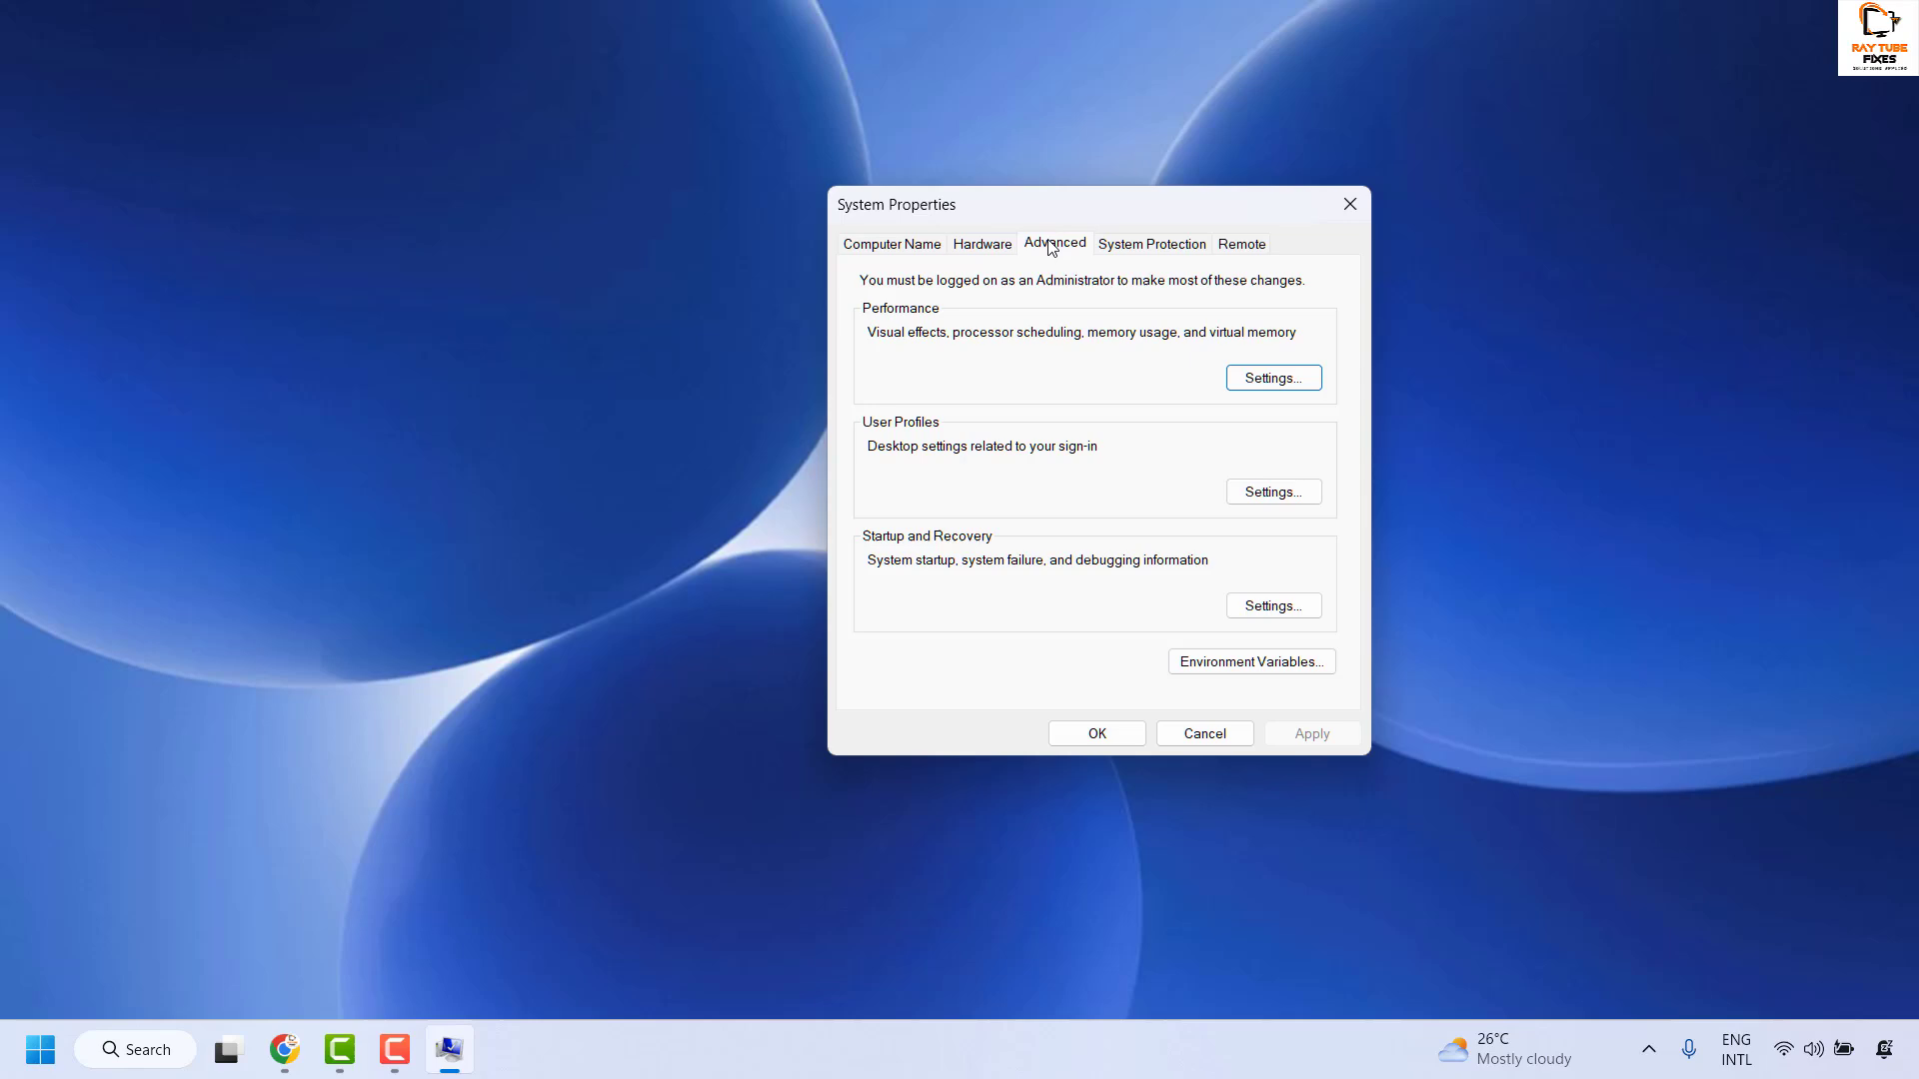
# Check Performance Options' Visual Effects list, close it with OK, and cancel System Properties.
pyautogui.click(1270, 384)
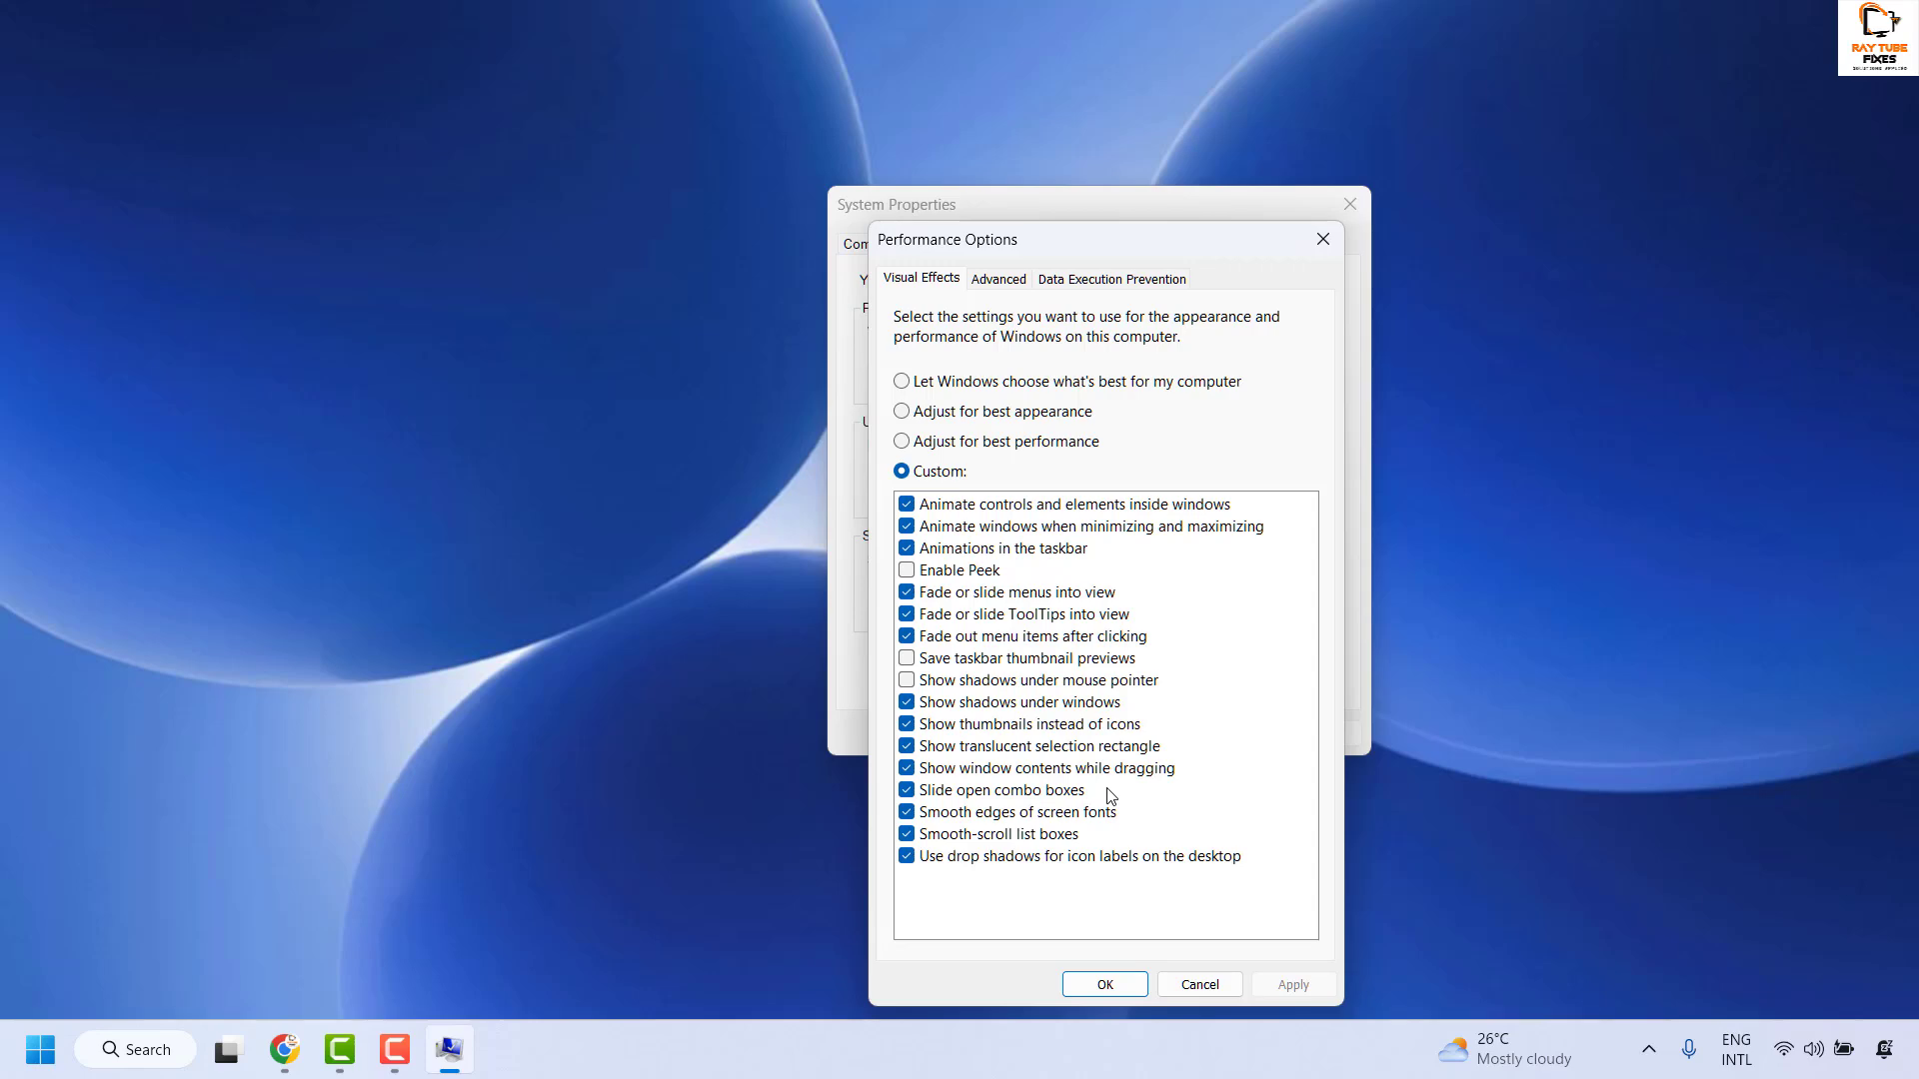
pyautogui.click(1127, 984)
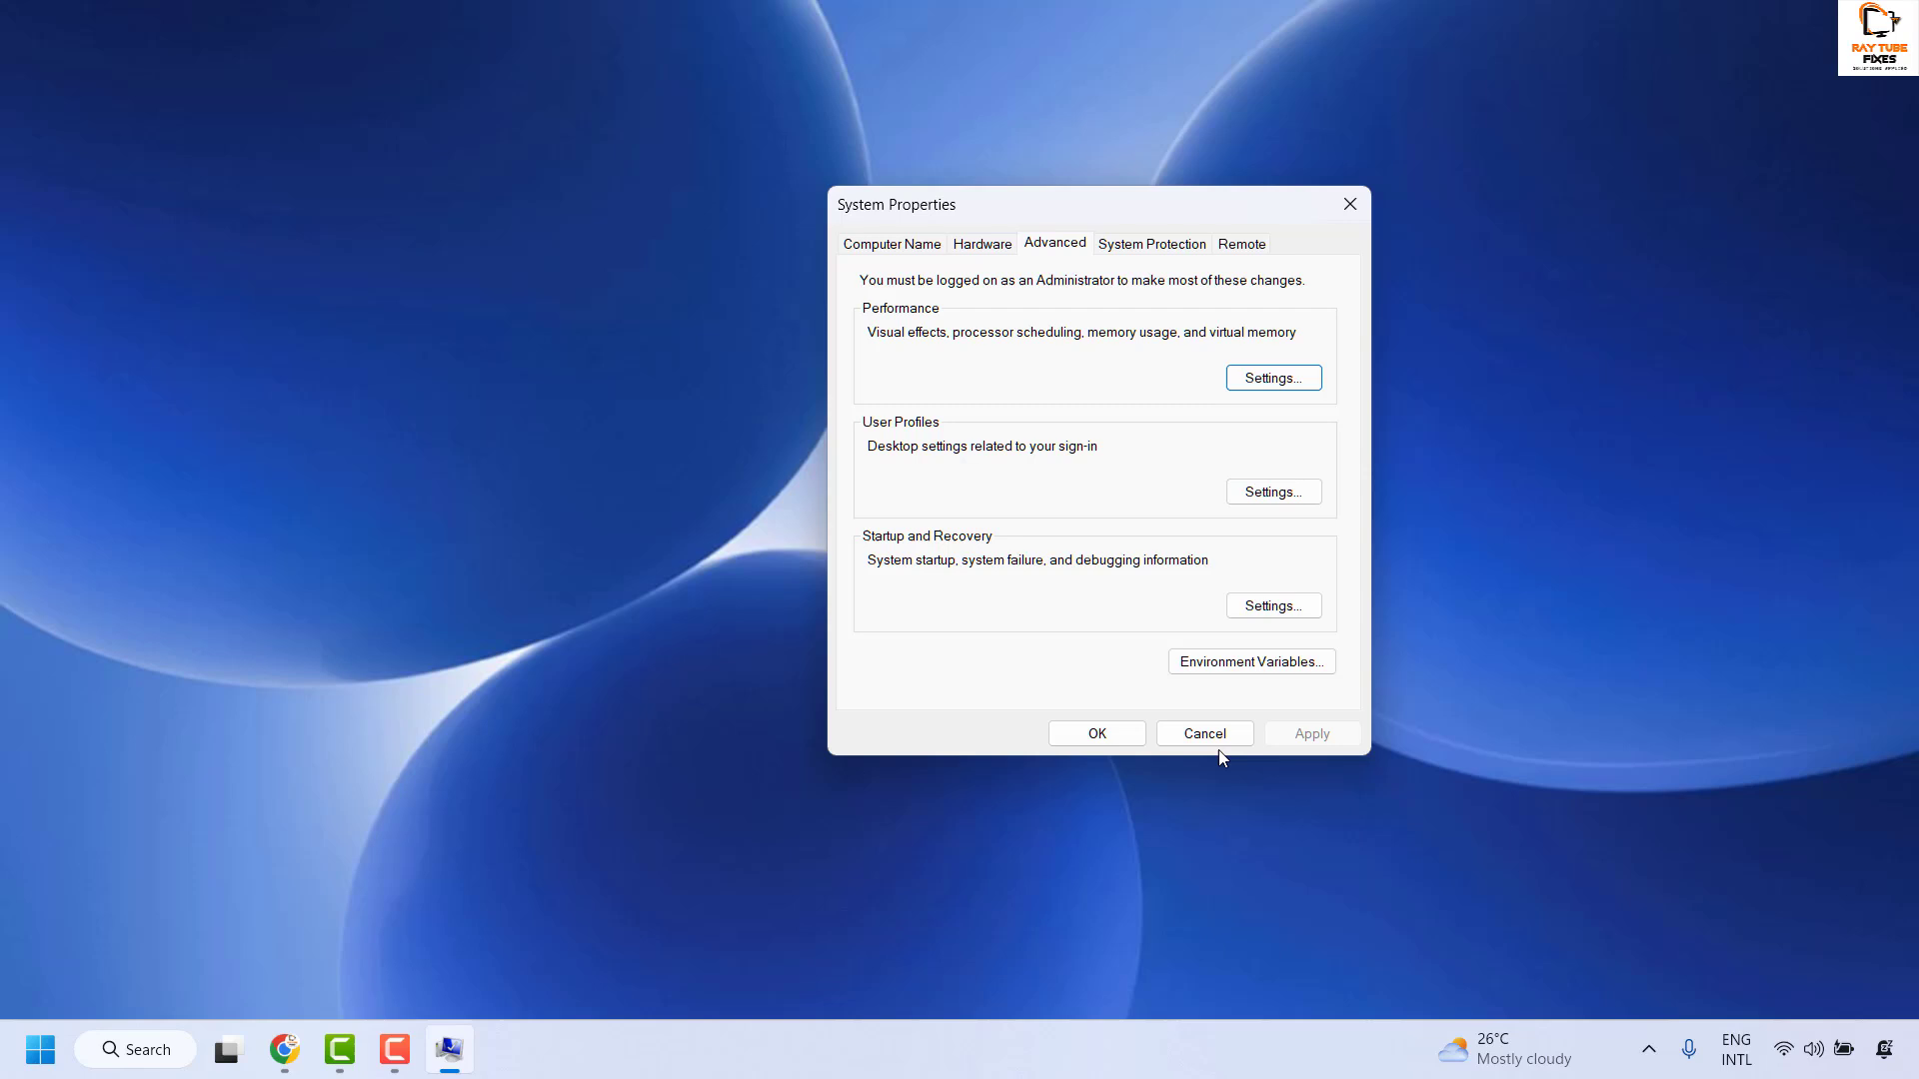
pyautogui.click(1219, 747)
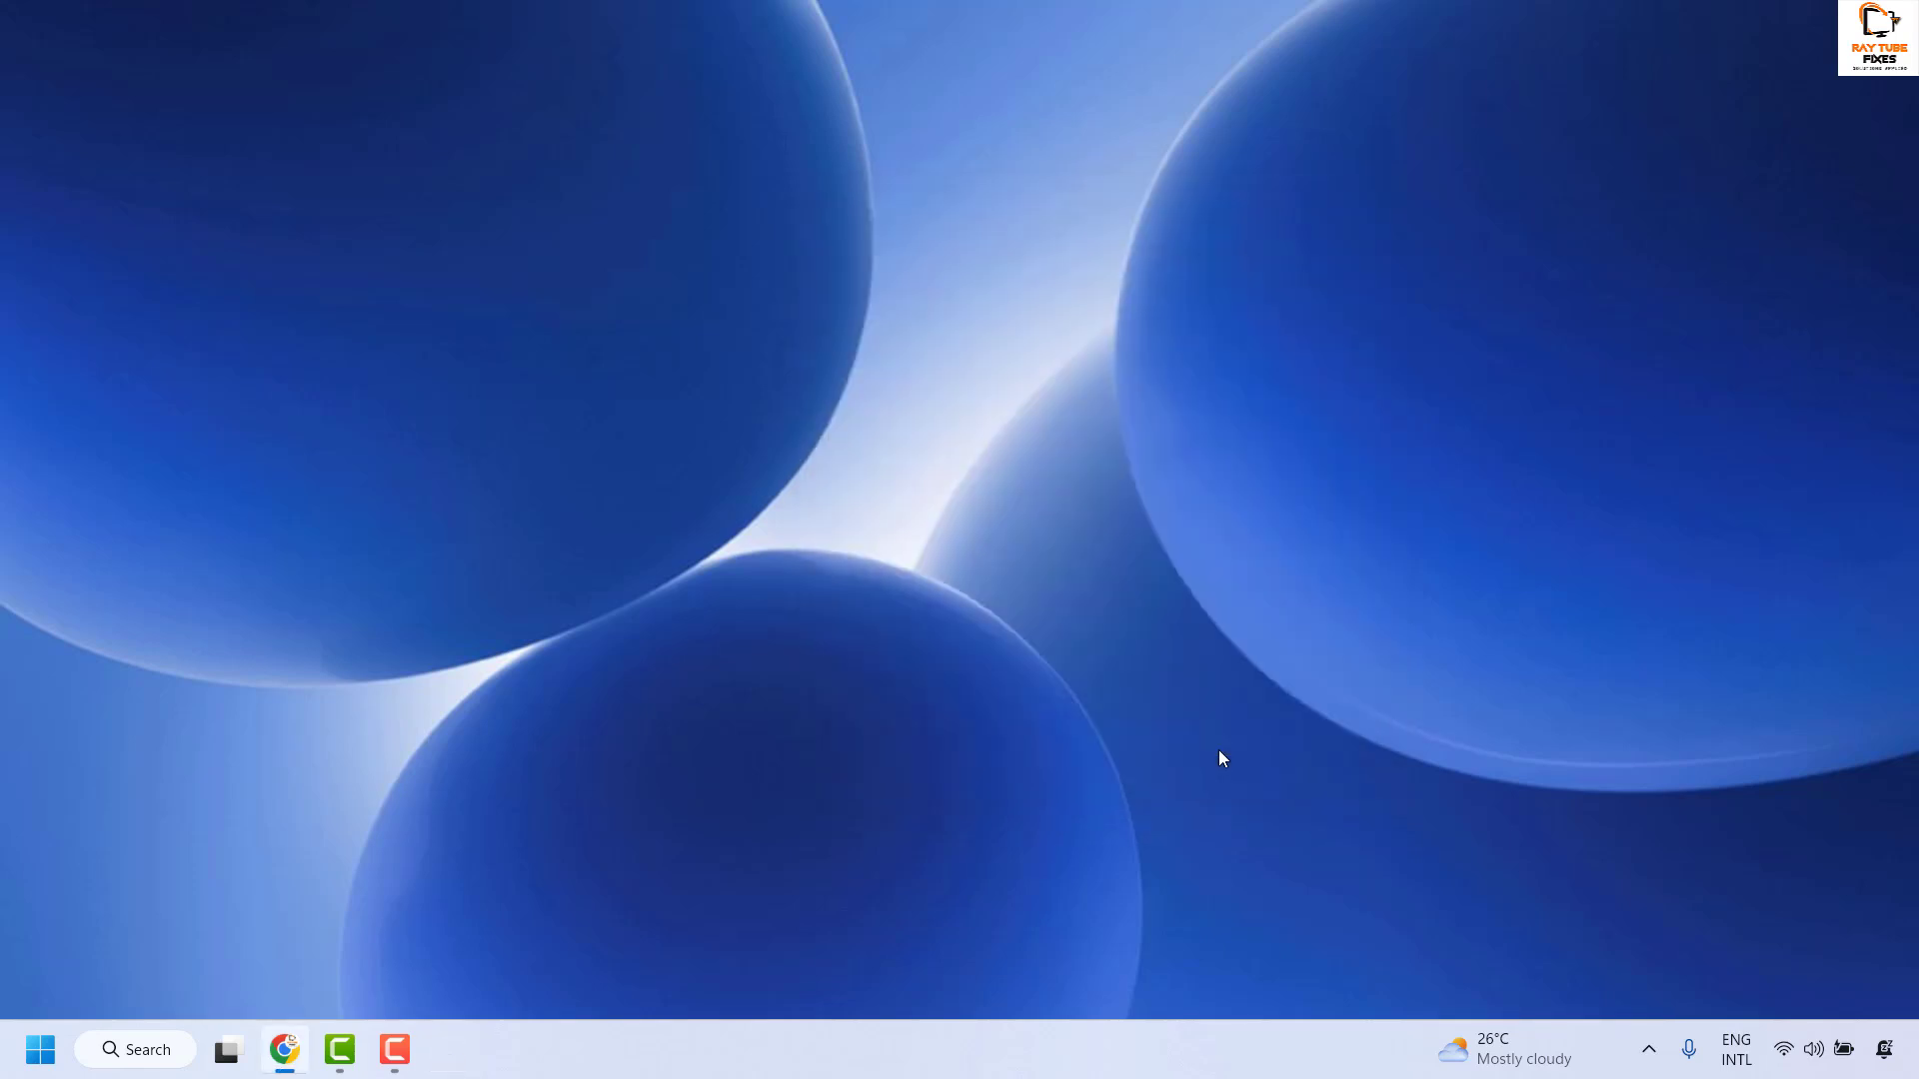
# Launch regedit from the Start menu's Run dialog and move the tree to HKEY_LOCAL_MACHINE.
pyautogui.rightClick(40, 1049)
pyautogui.click(78, 905)
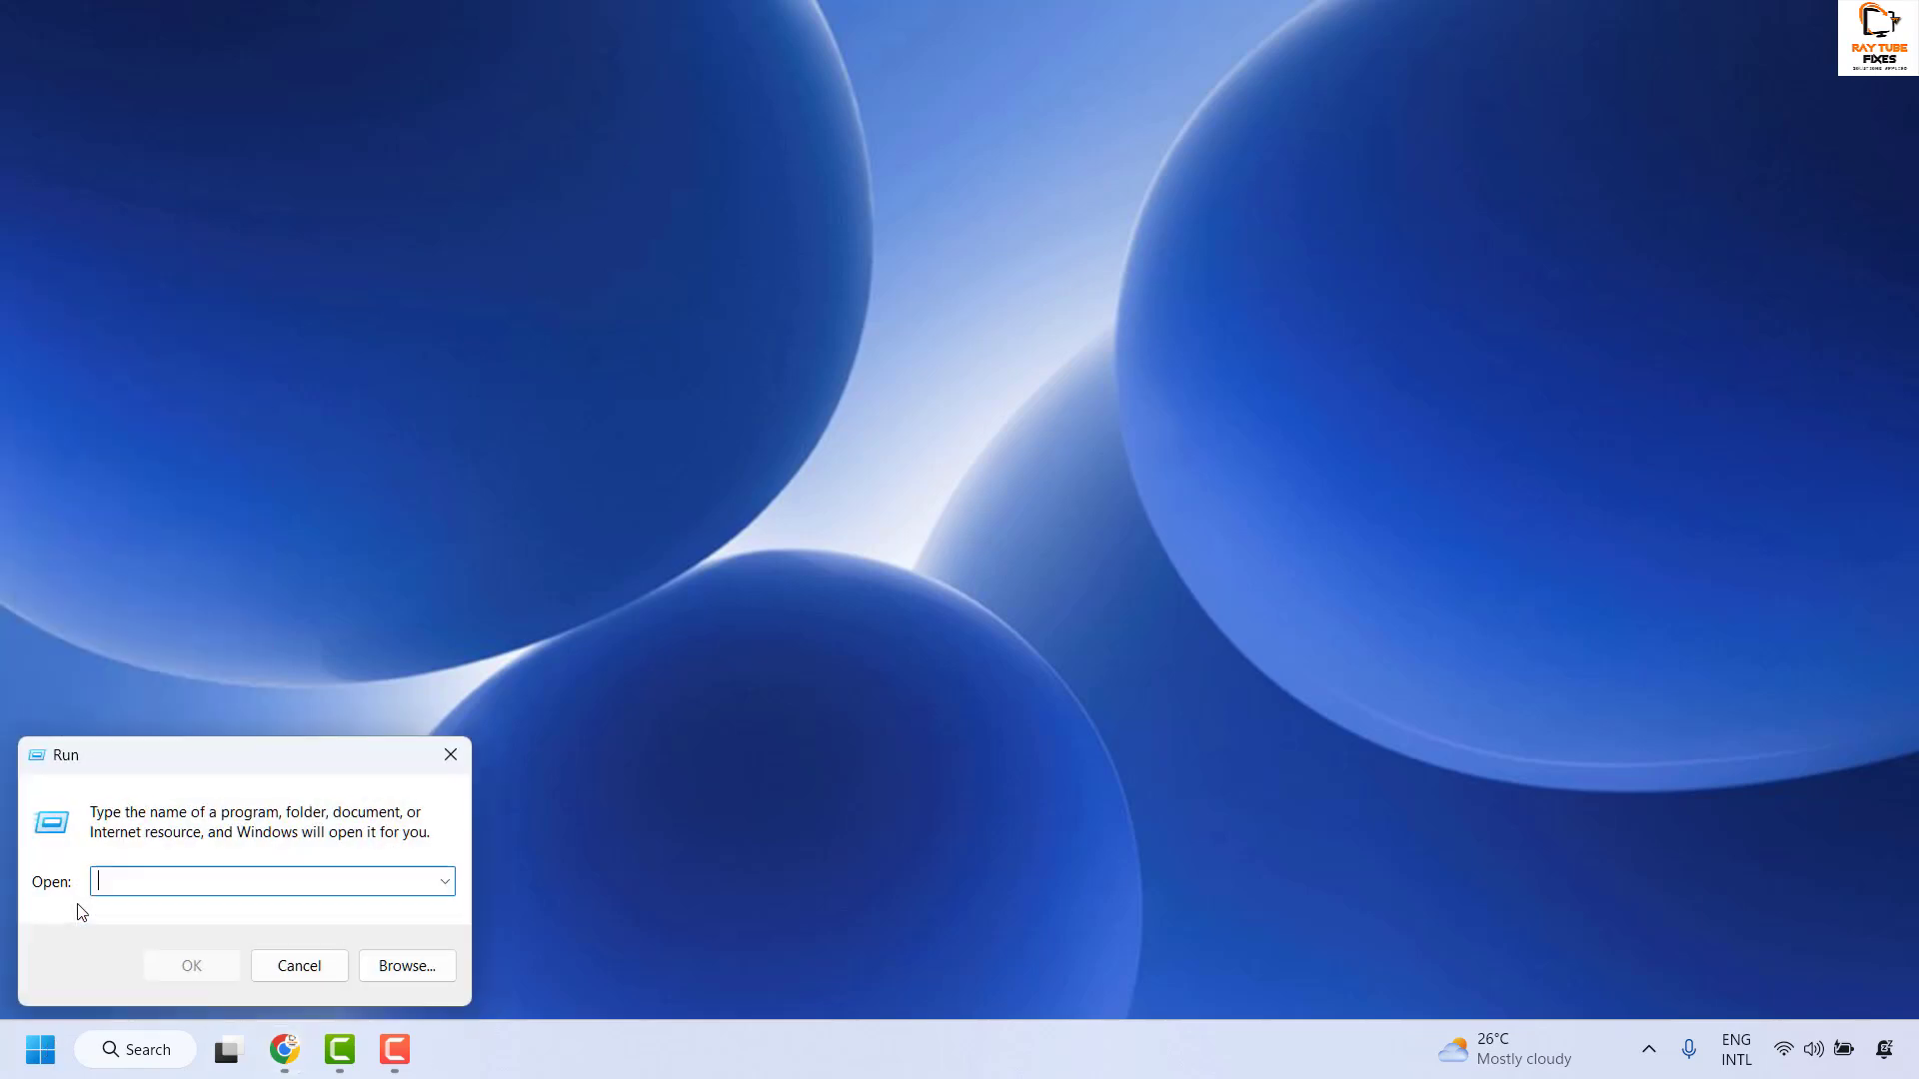
pyautogui.write('regedi')
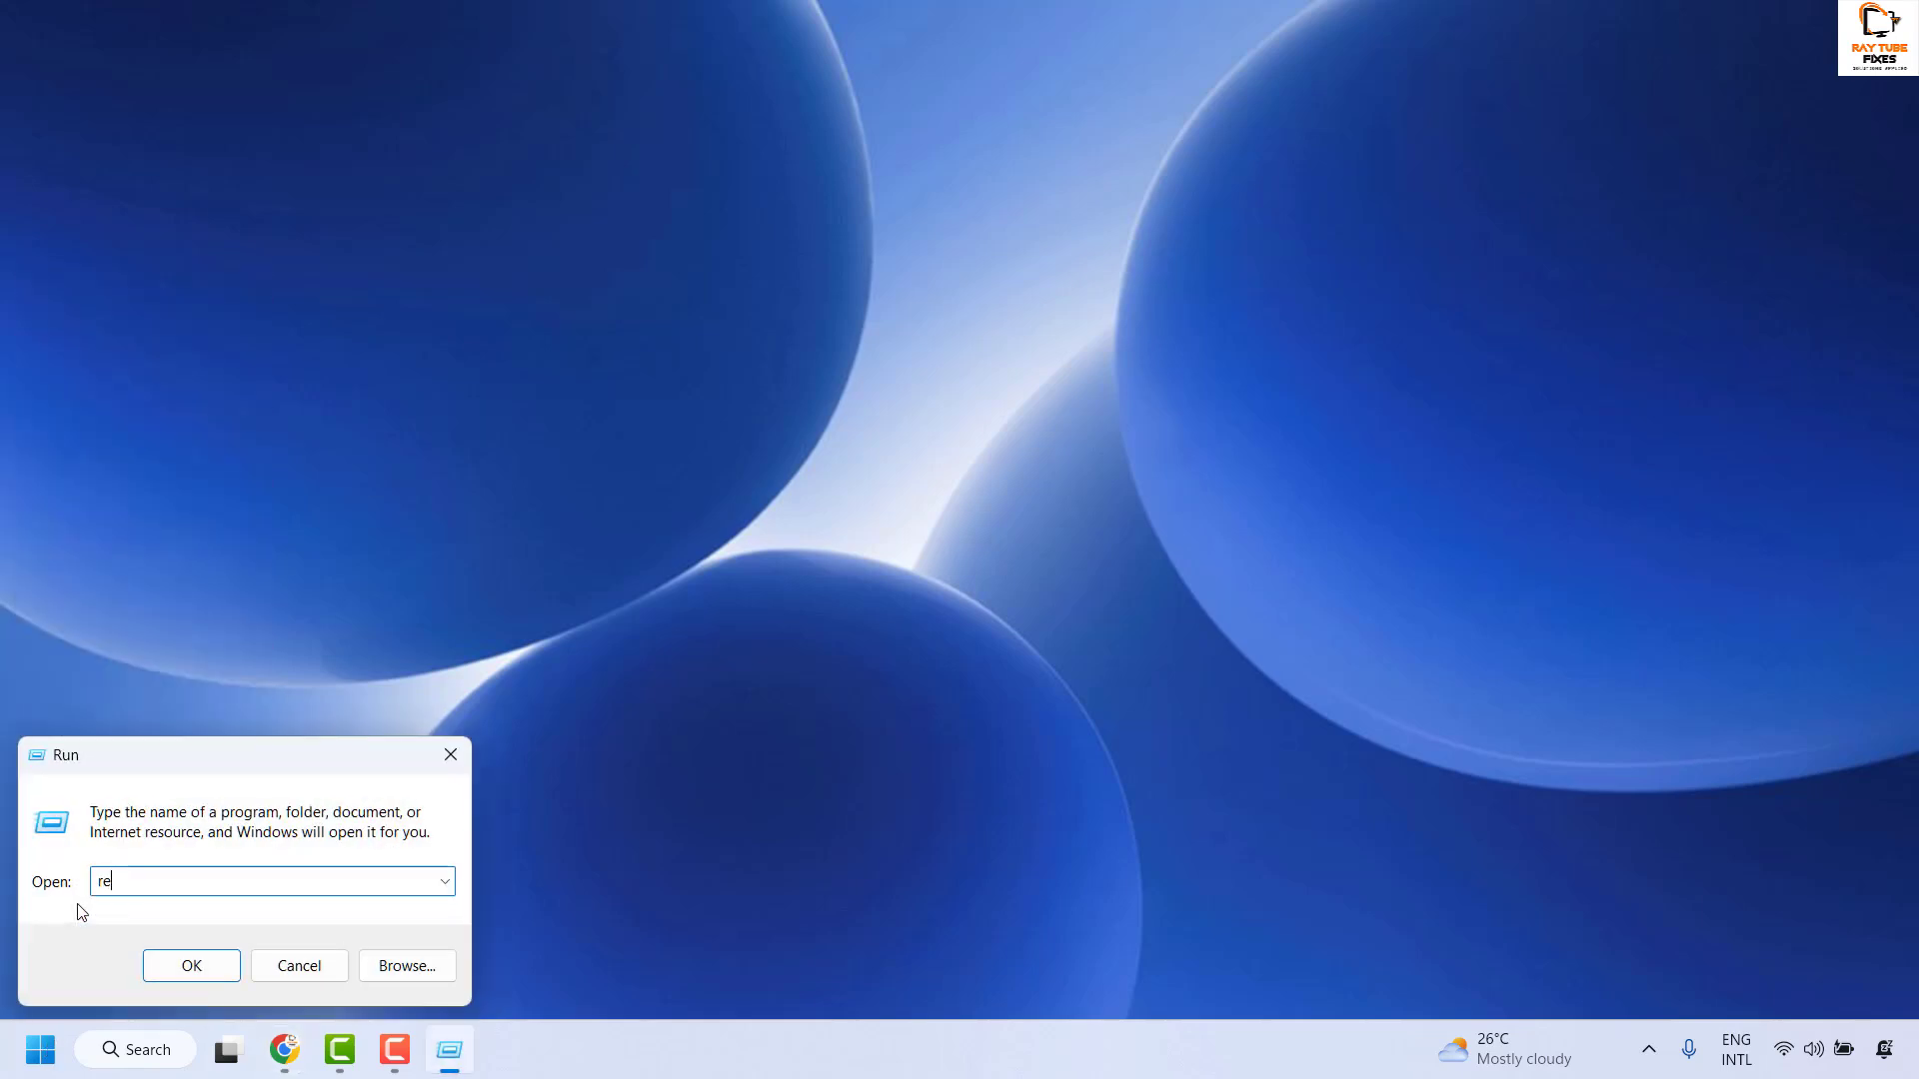
pyautogui.write('t')
pyautogui.press('Return')
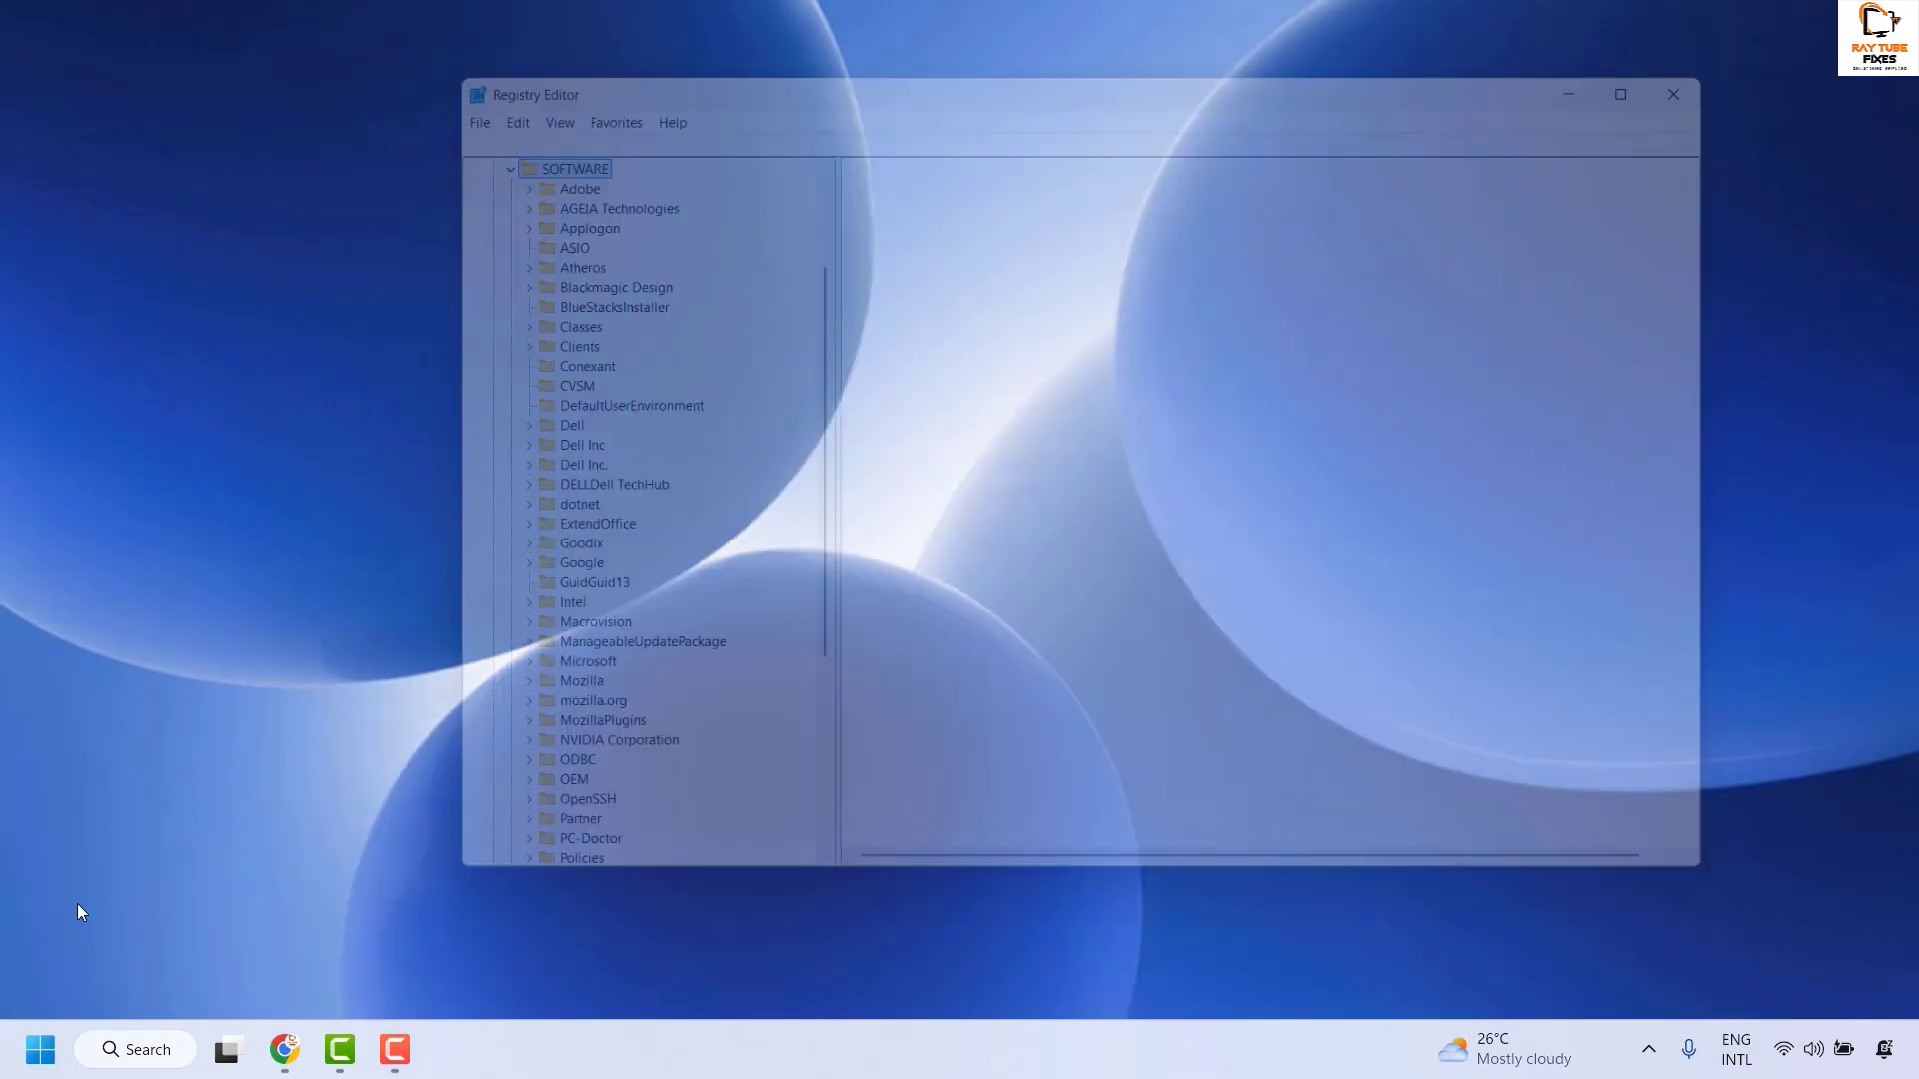
pyautogui.press('Left')
pyautogui.press('Left')
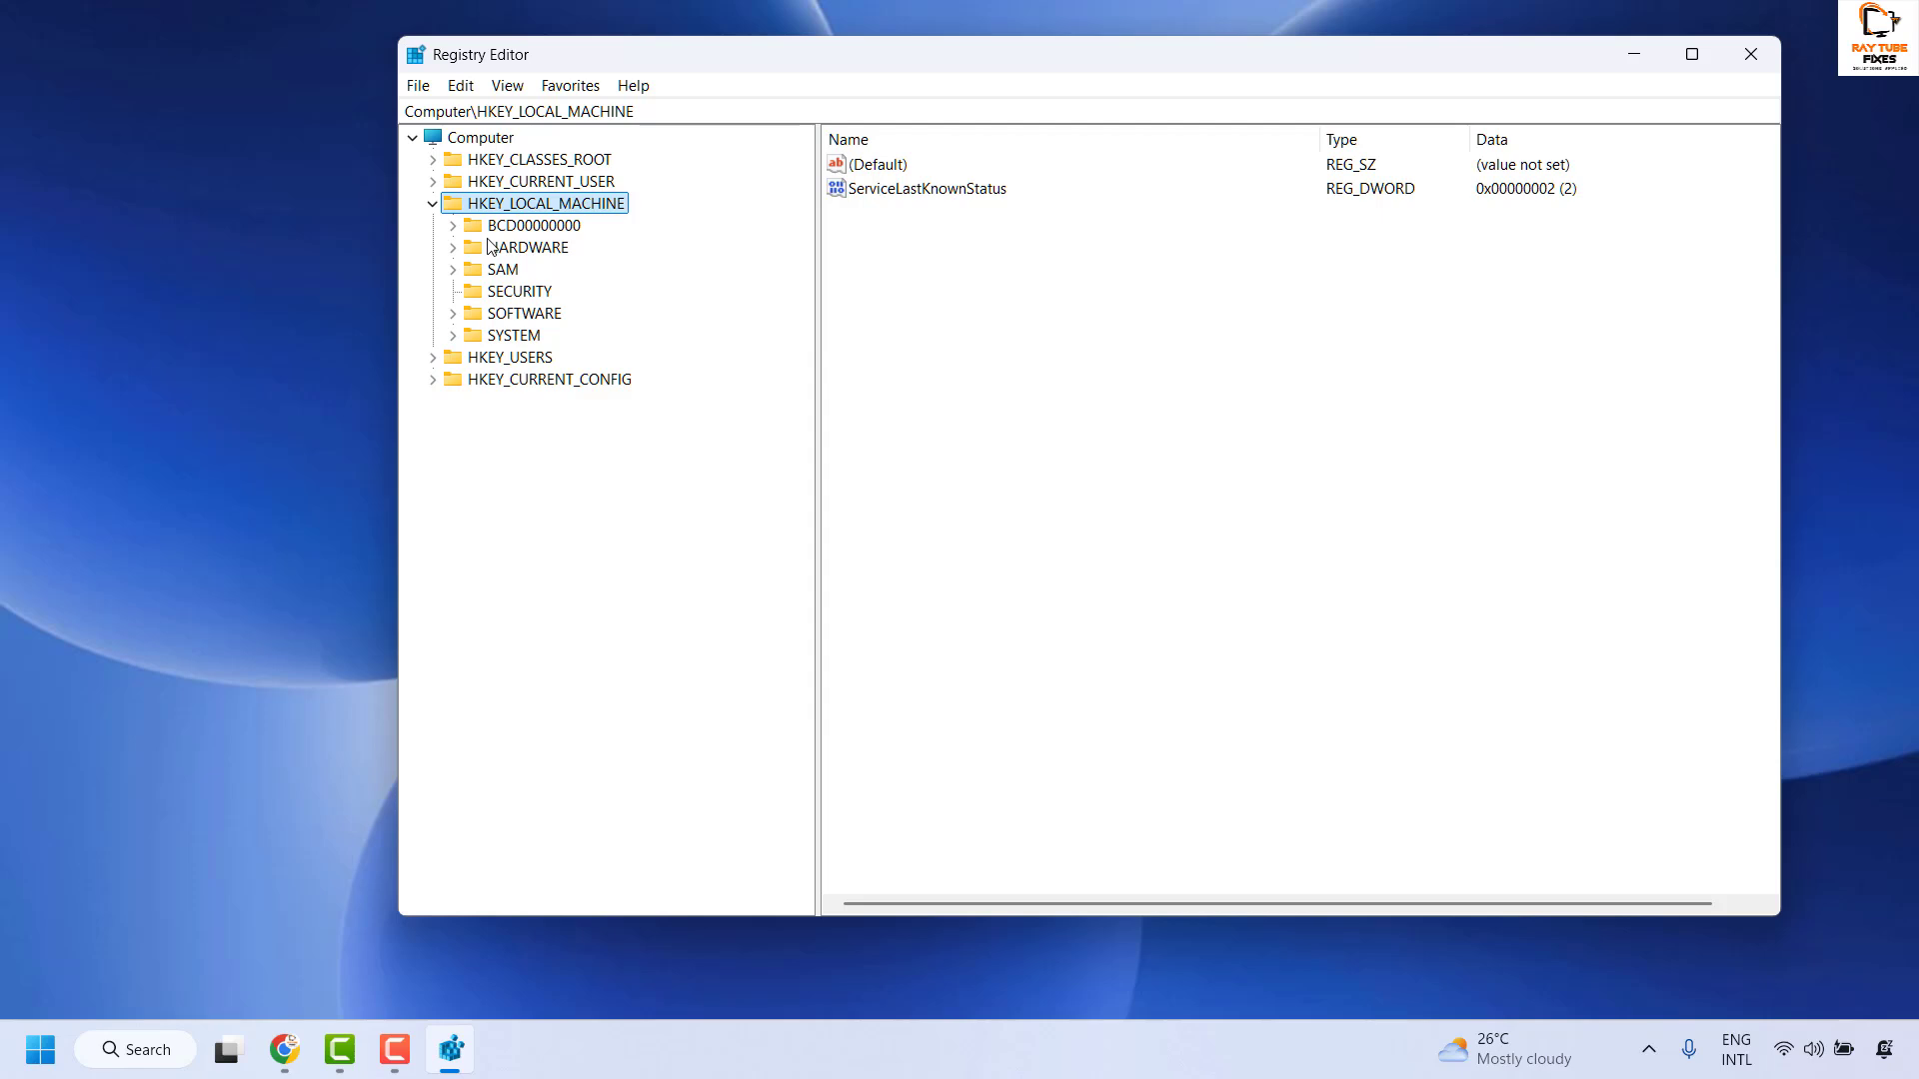
# Shift the window slightly right, toggle HARDWARE and BCD00000000, and collapse HKEY_LOCAL_MACHINE.
pyautogui.moveTo(1096, 73); pyautogui.dragTo(1117, 72)
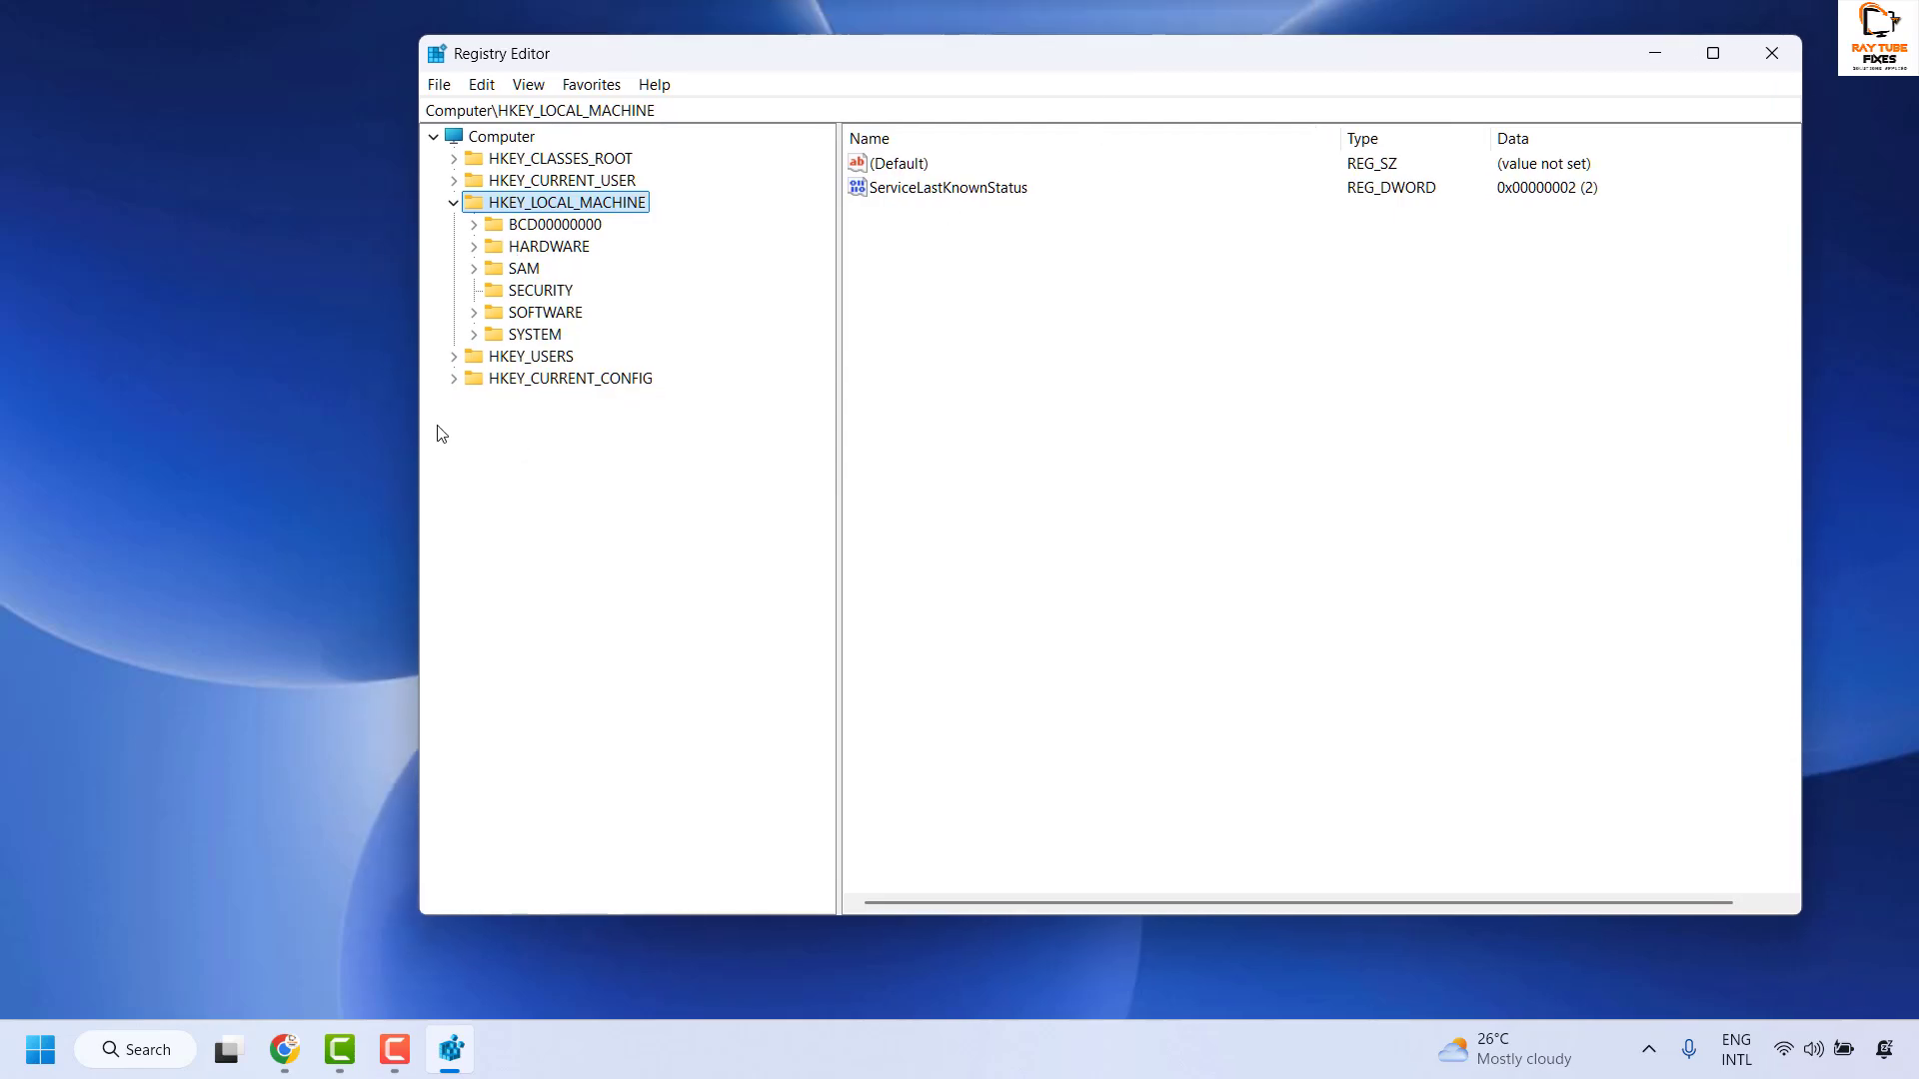
pyautogui.click(474, 247)
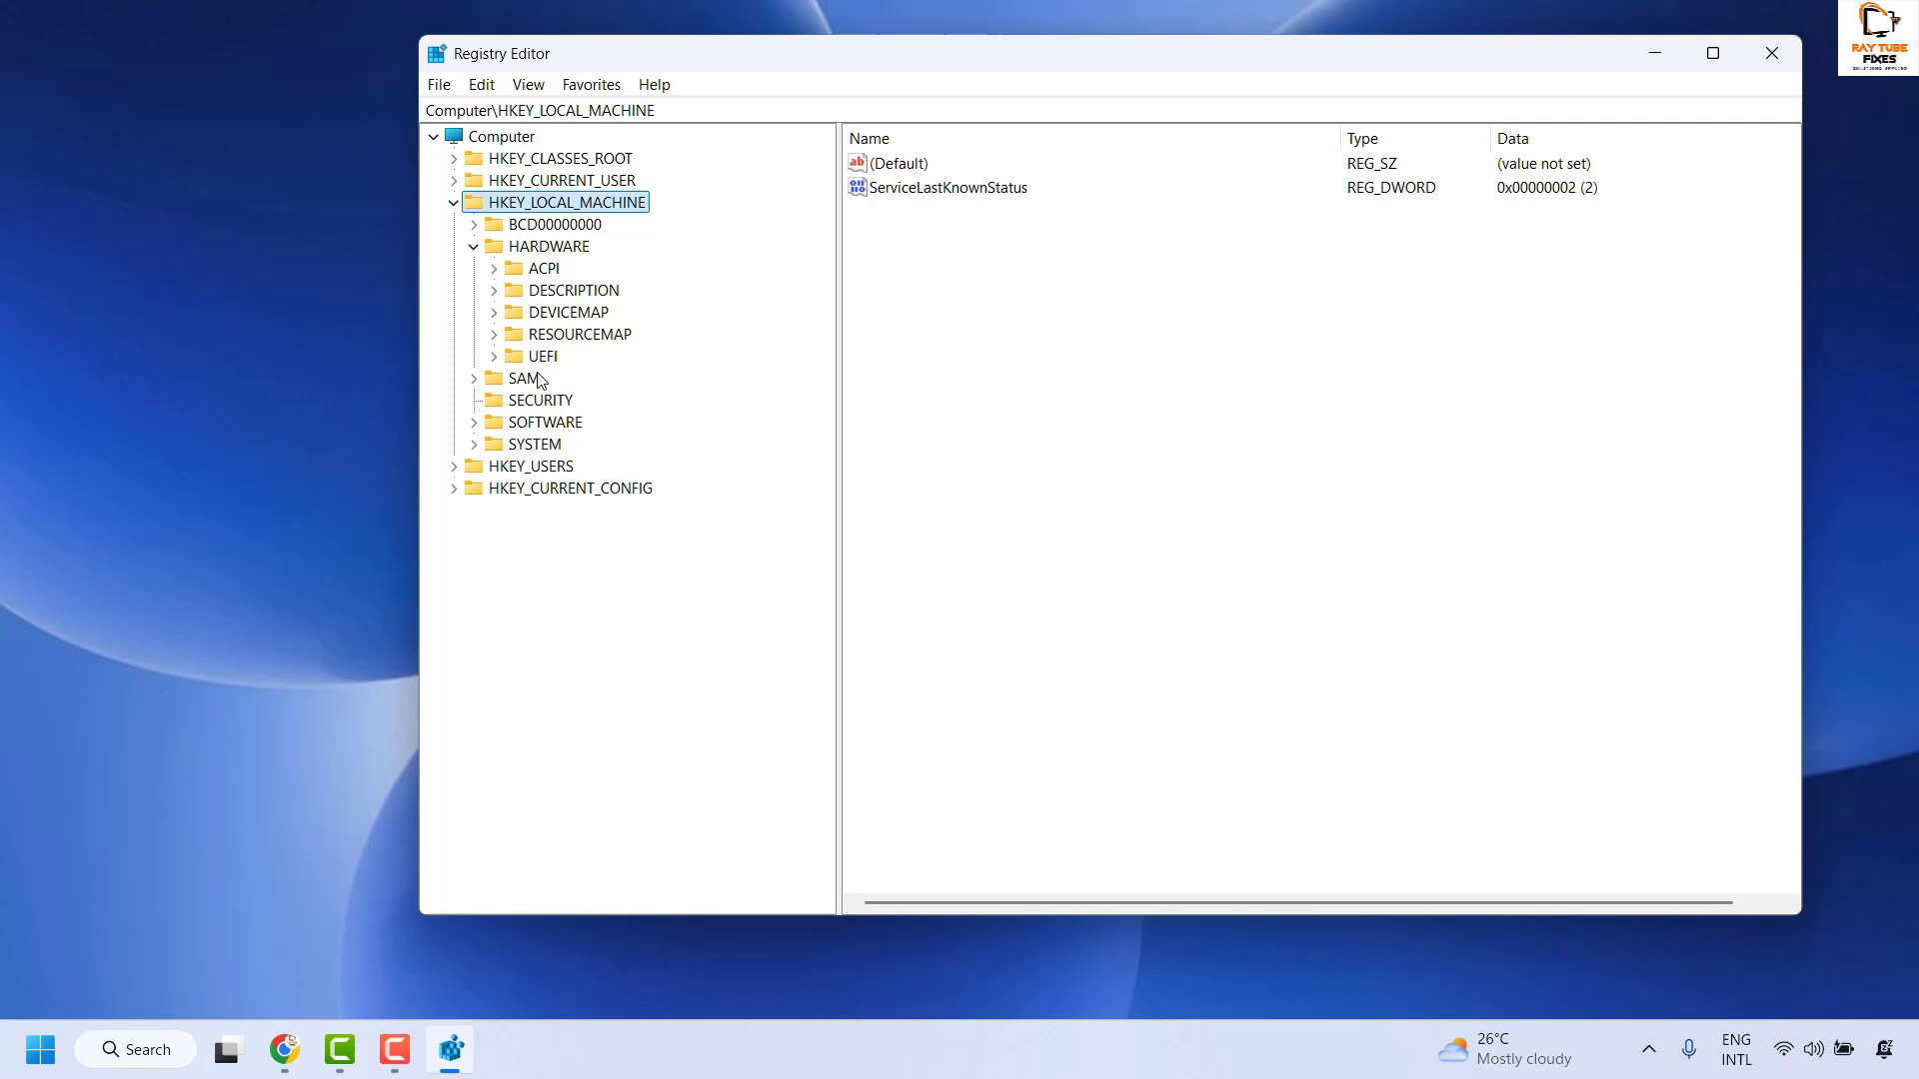
pyautogui.click(473, 246)
pyautogui.click(474, 224)
pyautogui.click(453, 203)
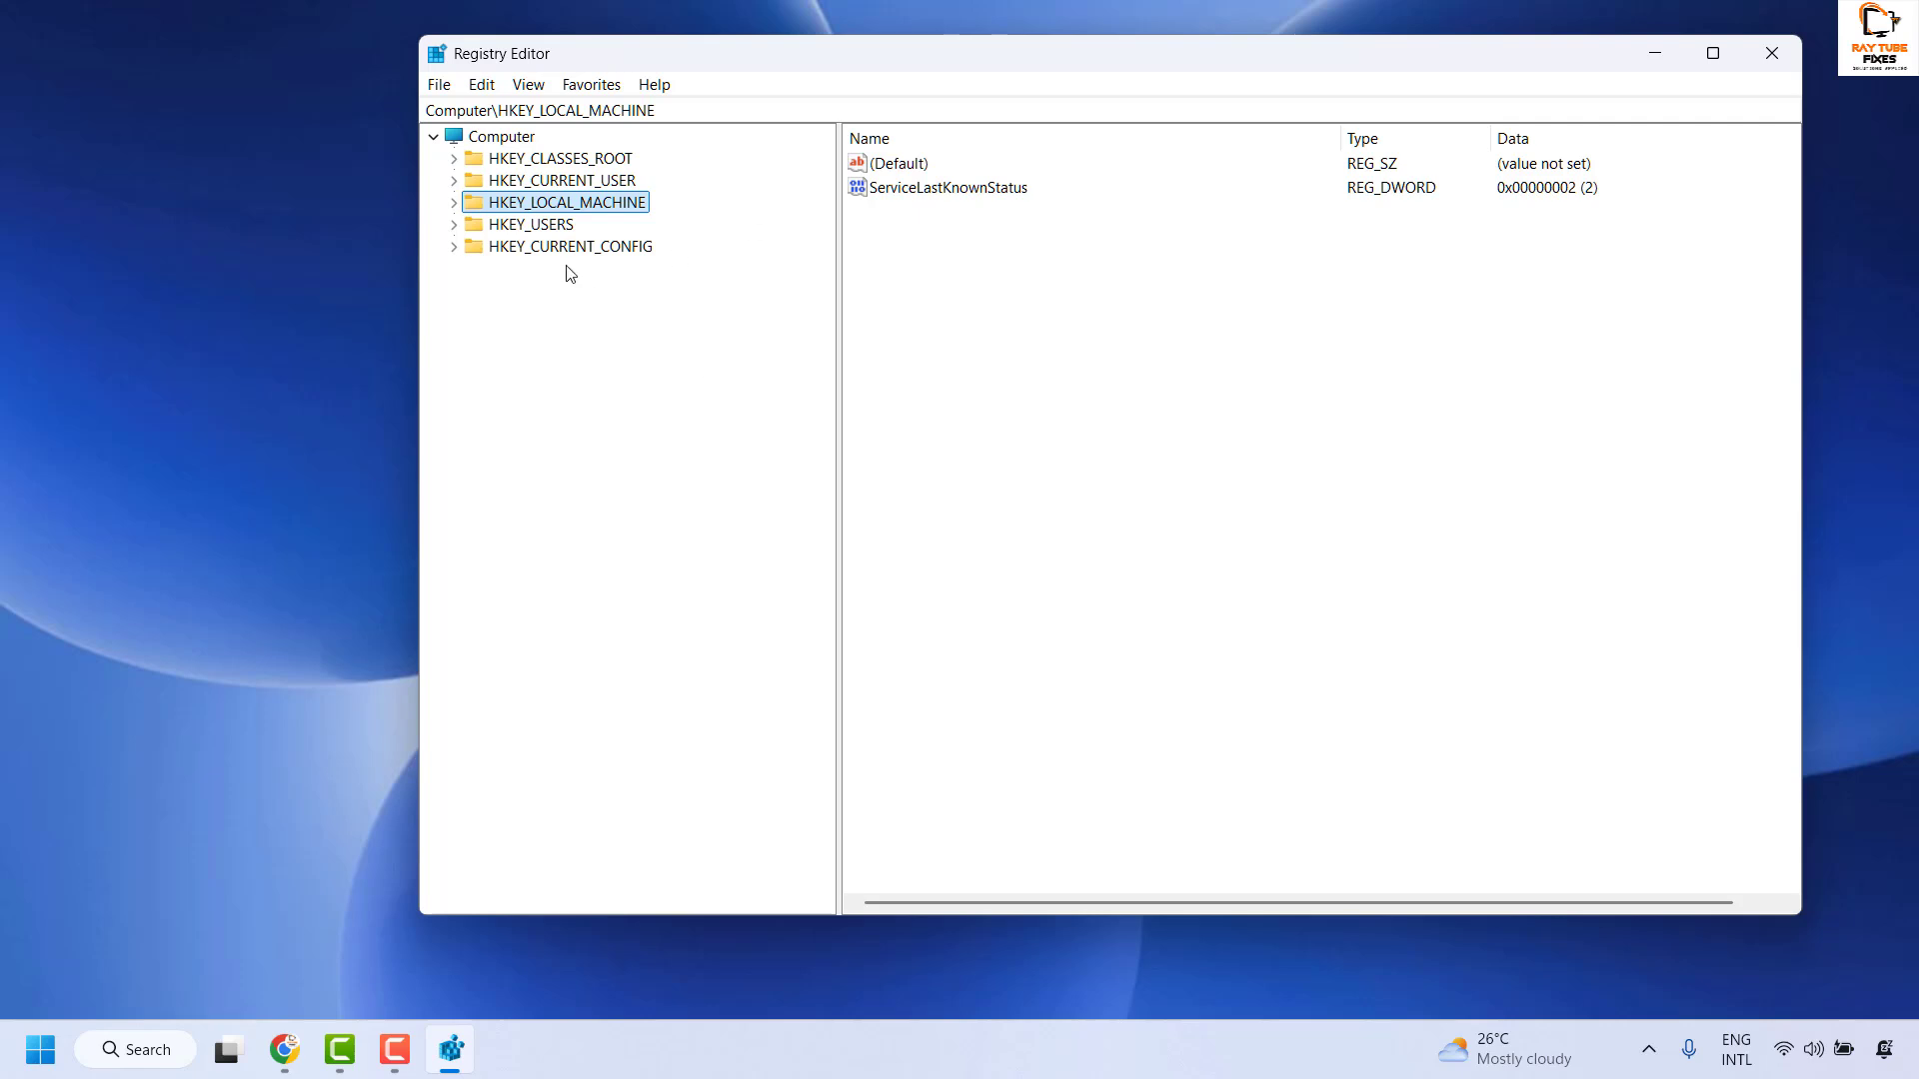
# Expand HKEY_CURRENT_USER and Control Panel, then select Desktop to list FontSmoothing values.
pyautogui.click(454, 181)
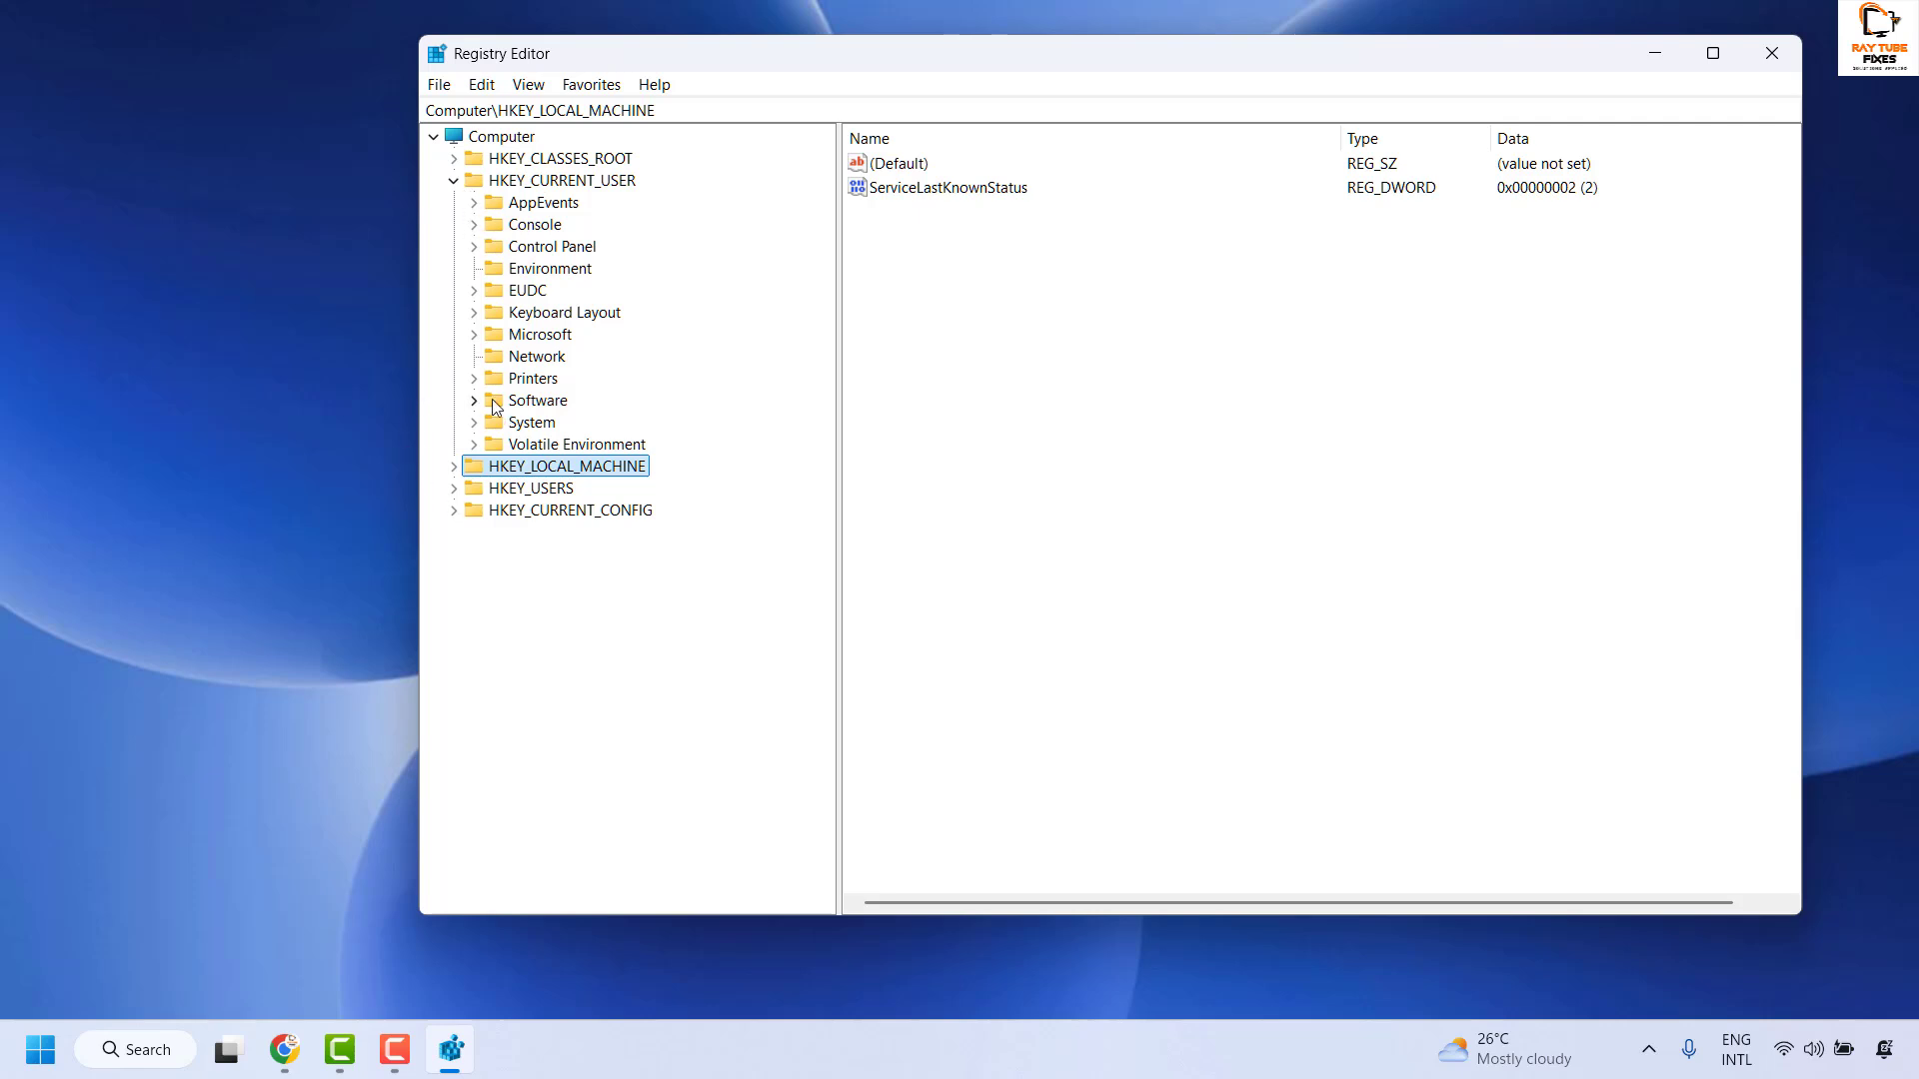
pyautogui.click(475, 249)
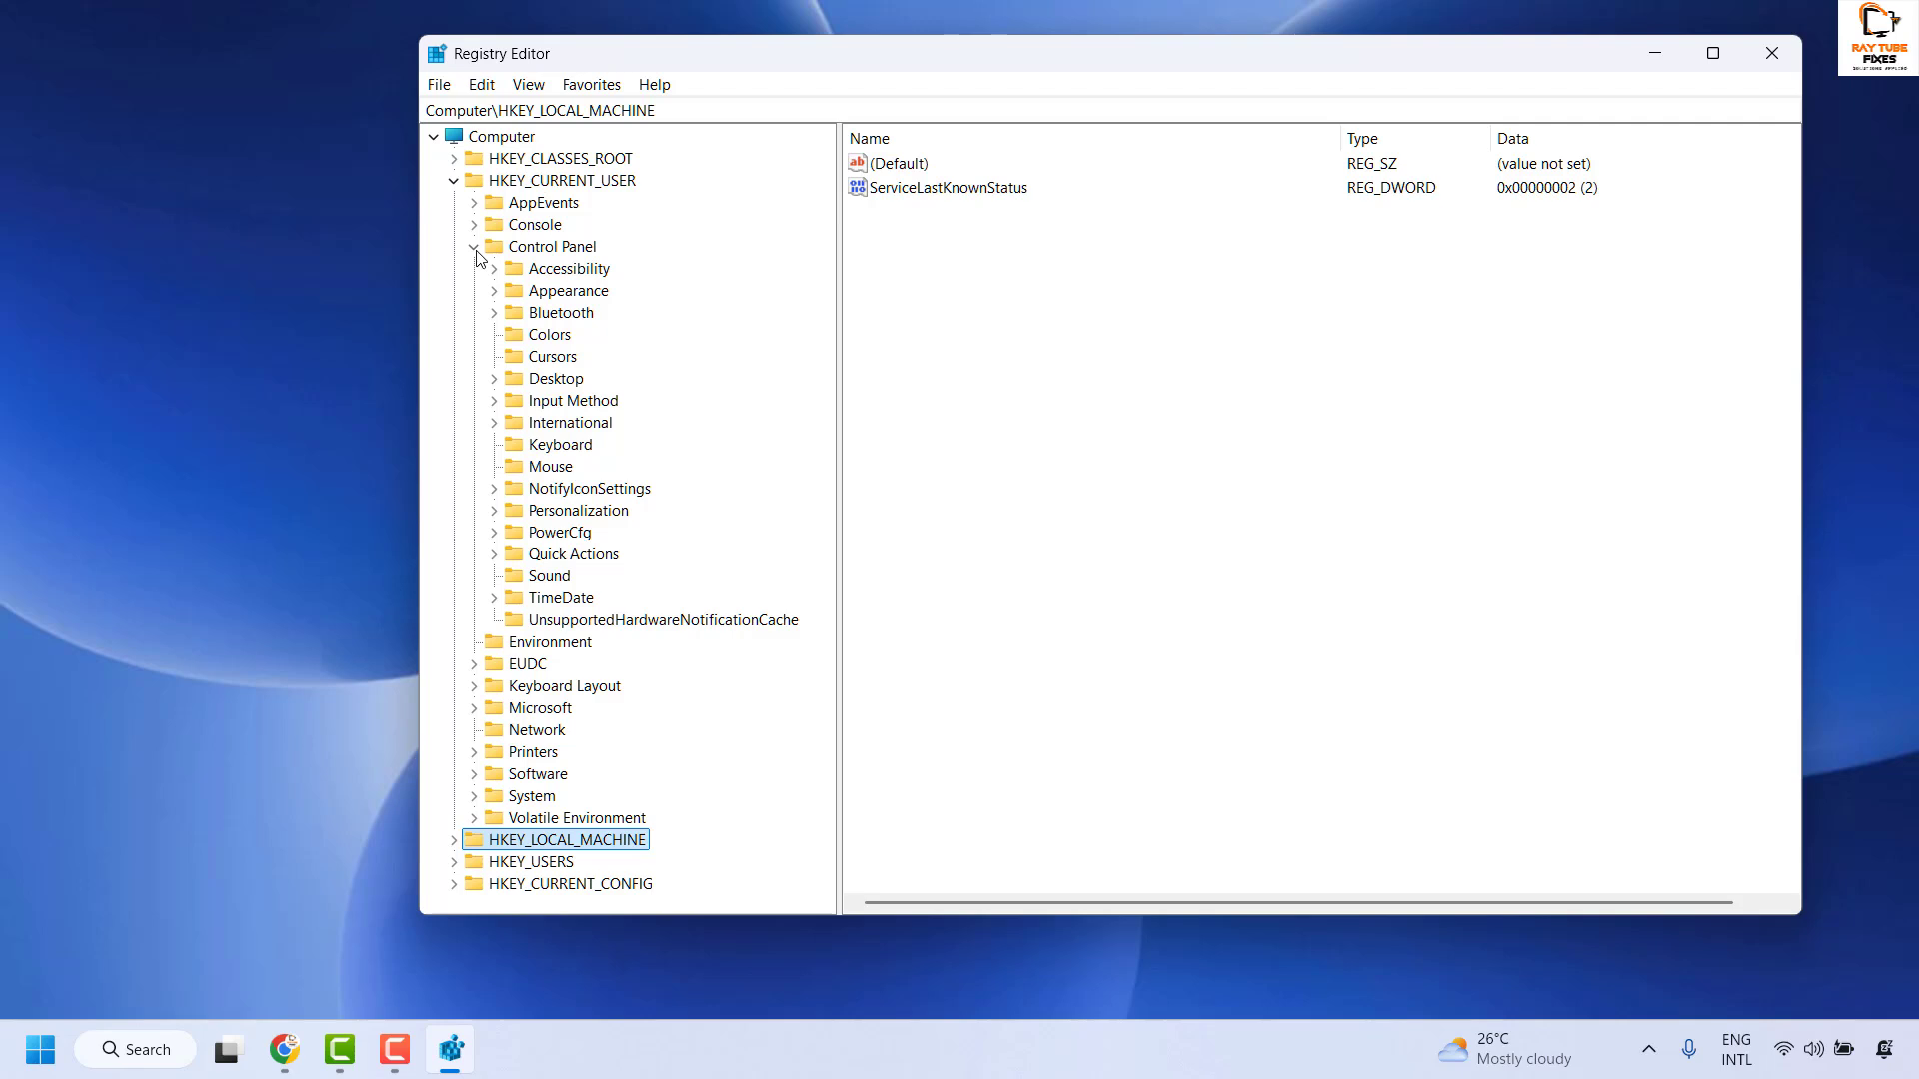
pyautogui.click(556, 380)
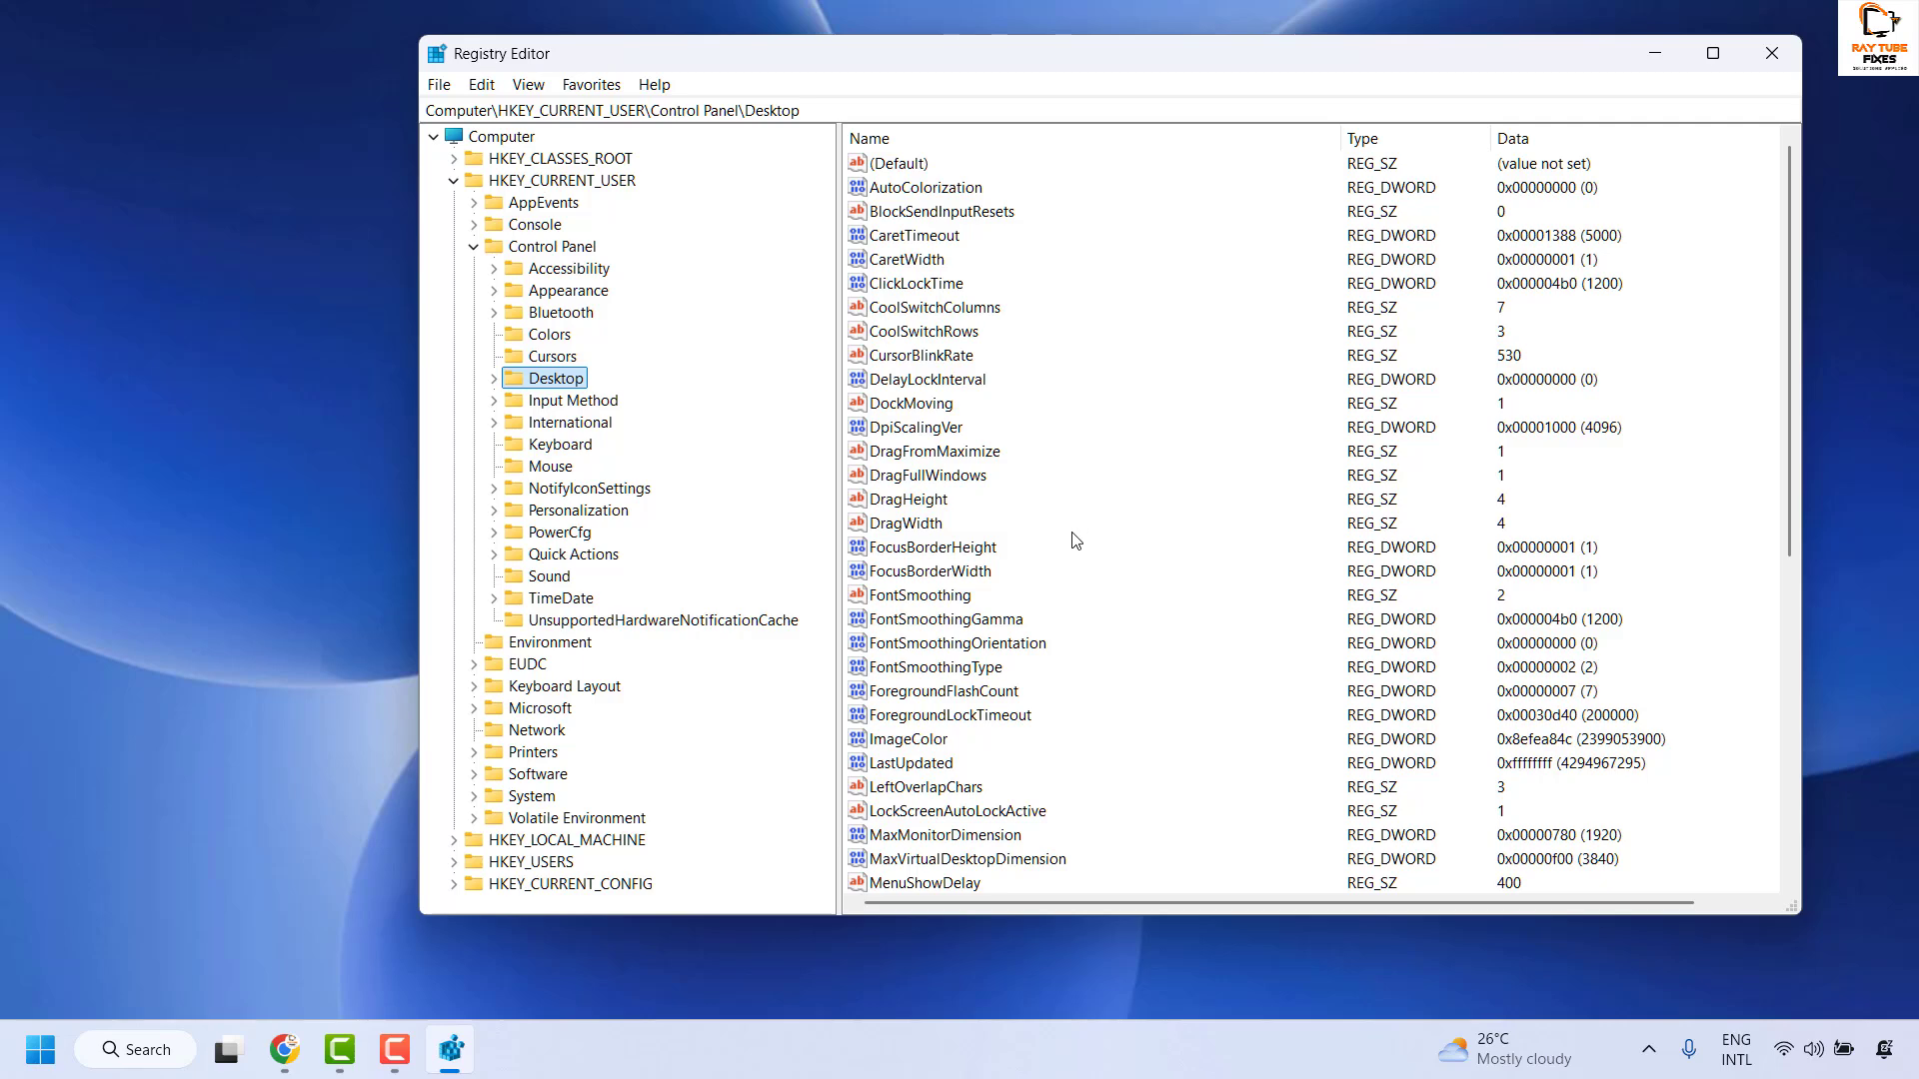
# Modify the FontSmoothing string value, entering 0 as its value data.
pyautogui.click(946, 666)
pyautogui.scroll(-1, 974, 667)
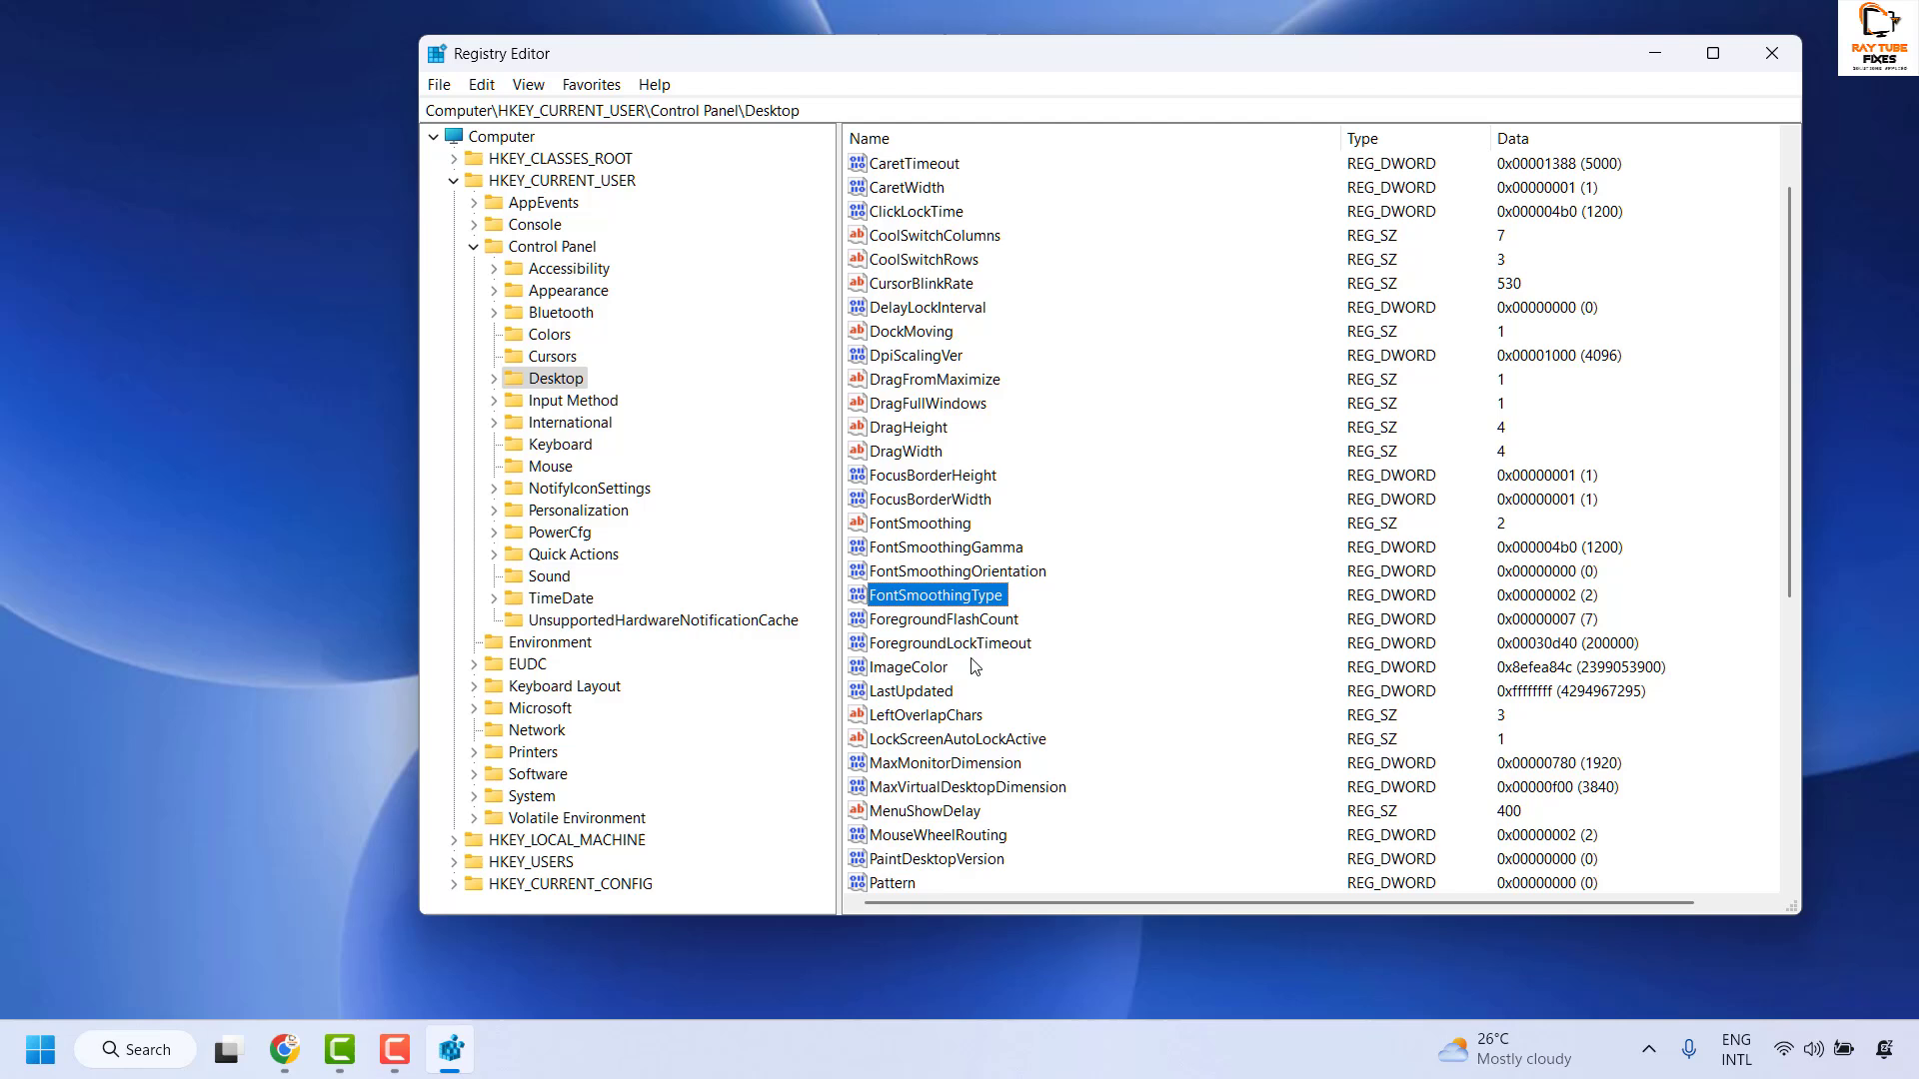
pyautogui.click(952, 522)
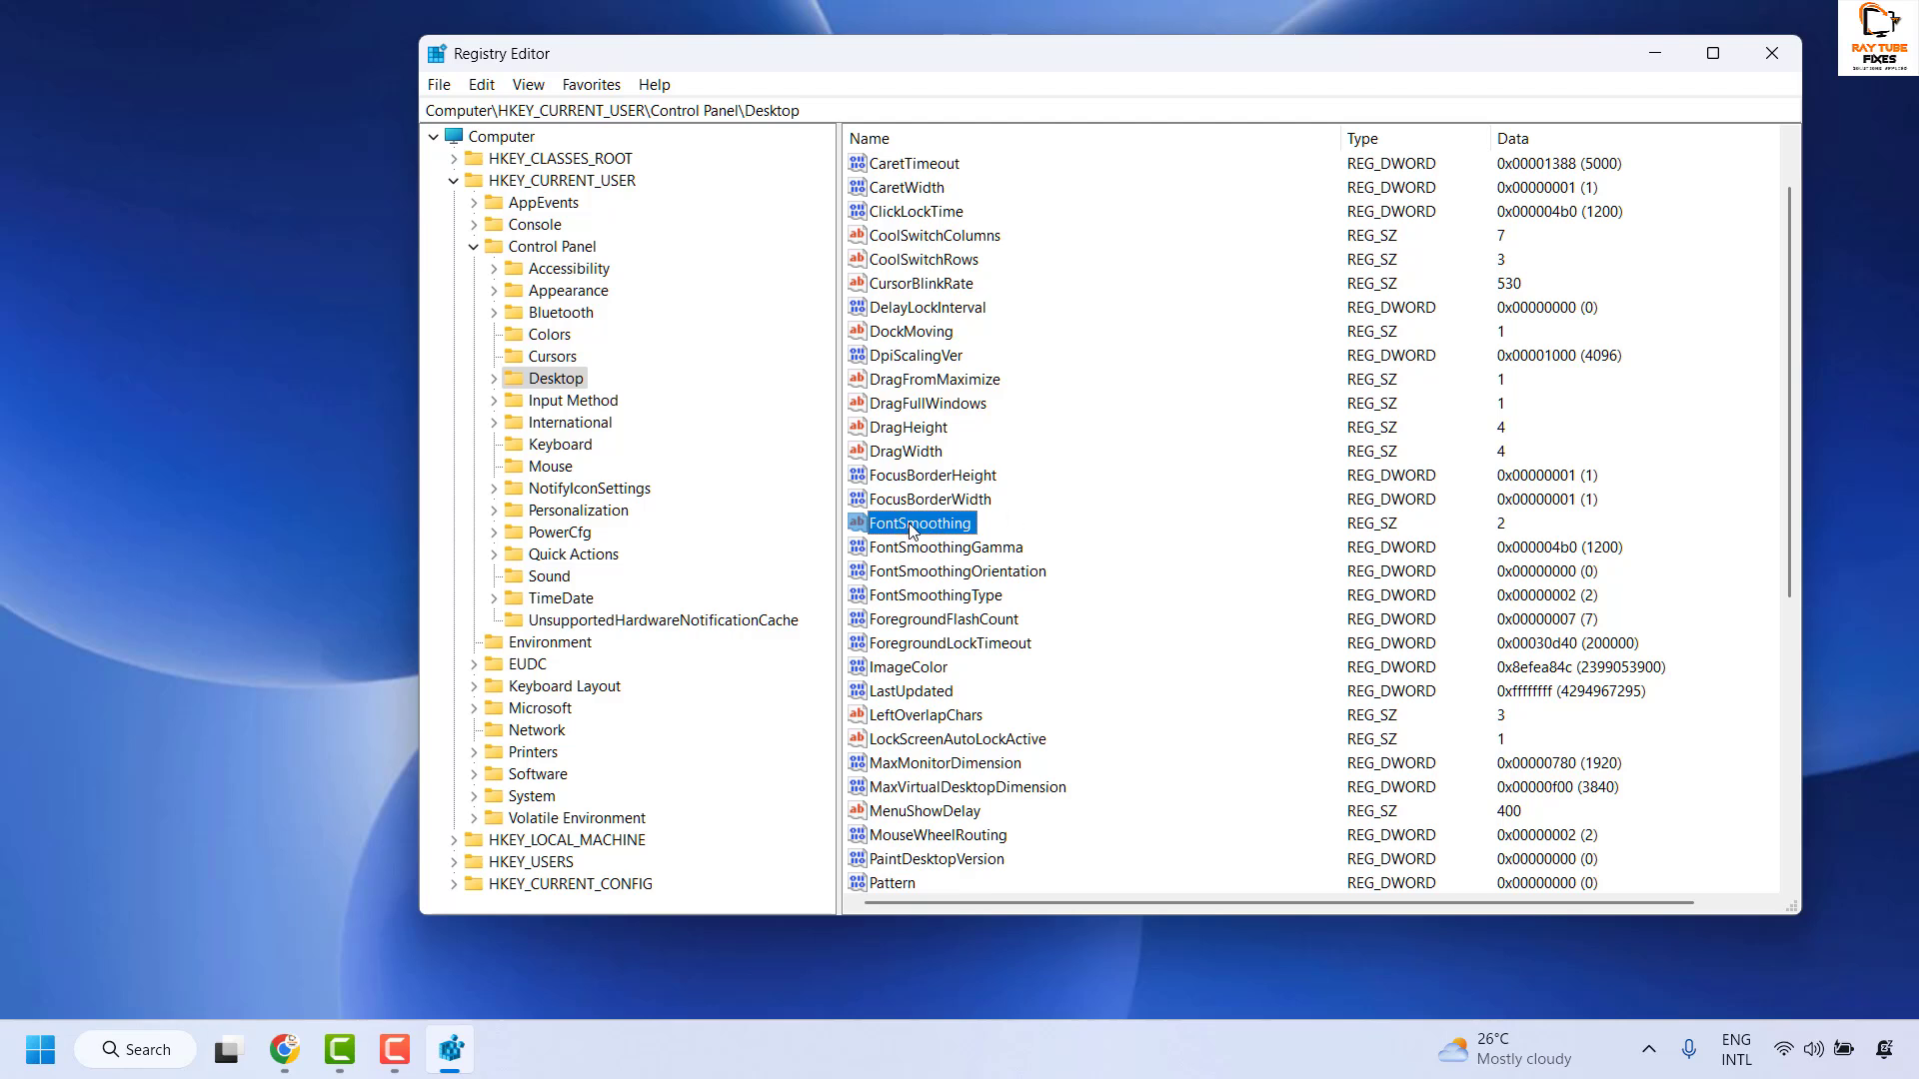
pyautogui.rightClick(920, 530)
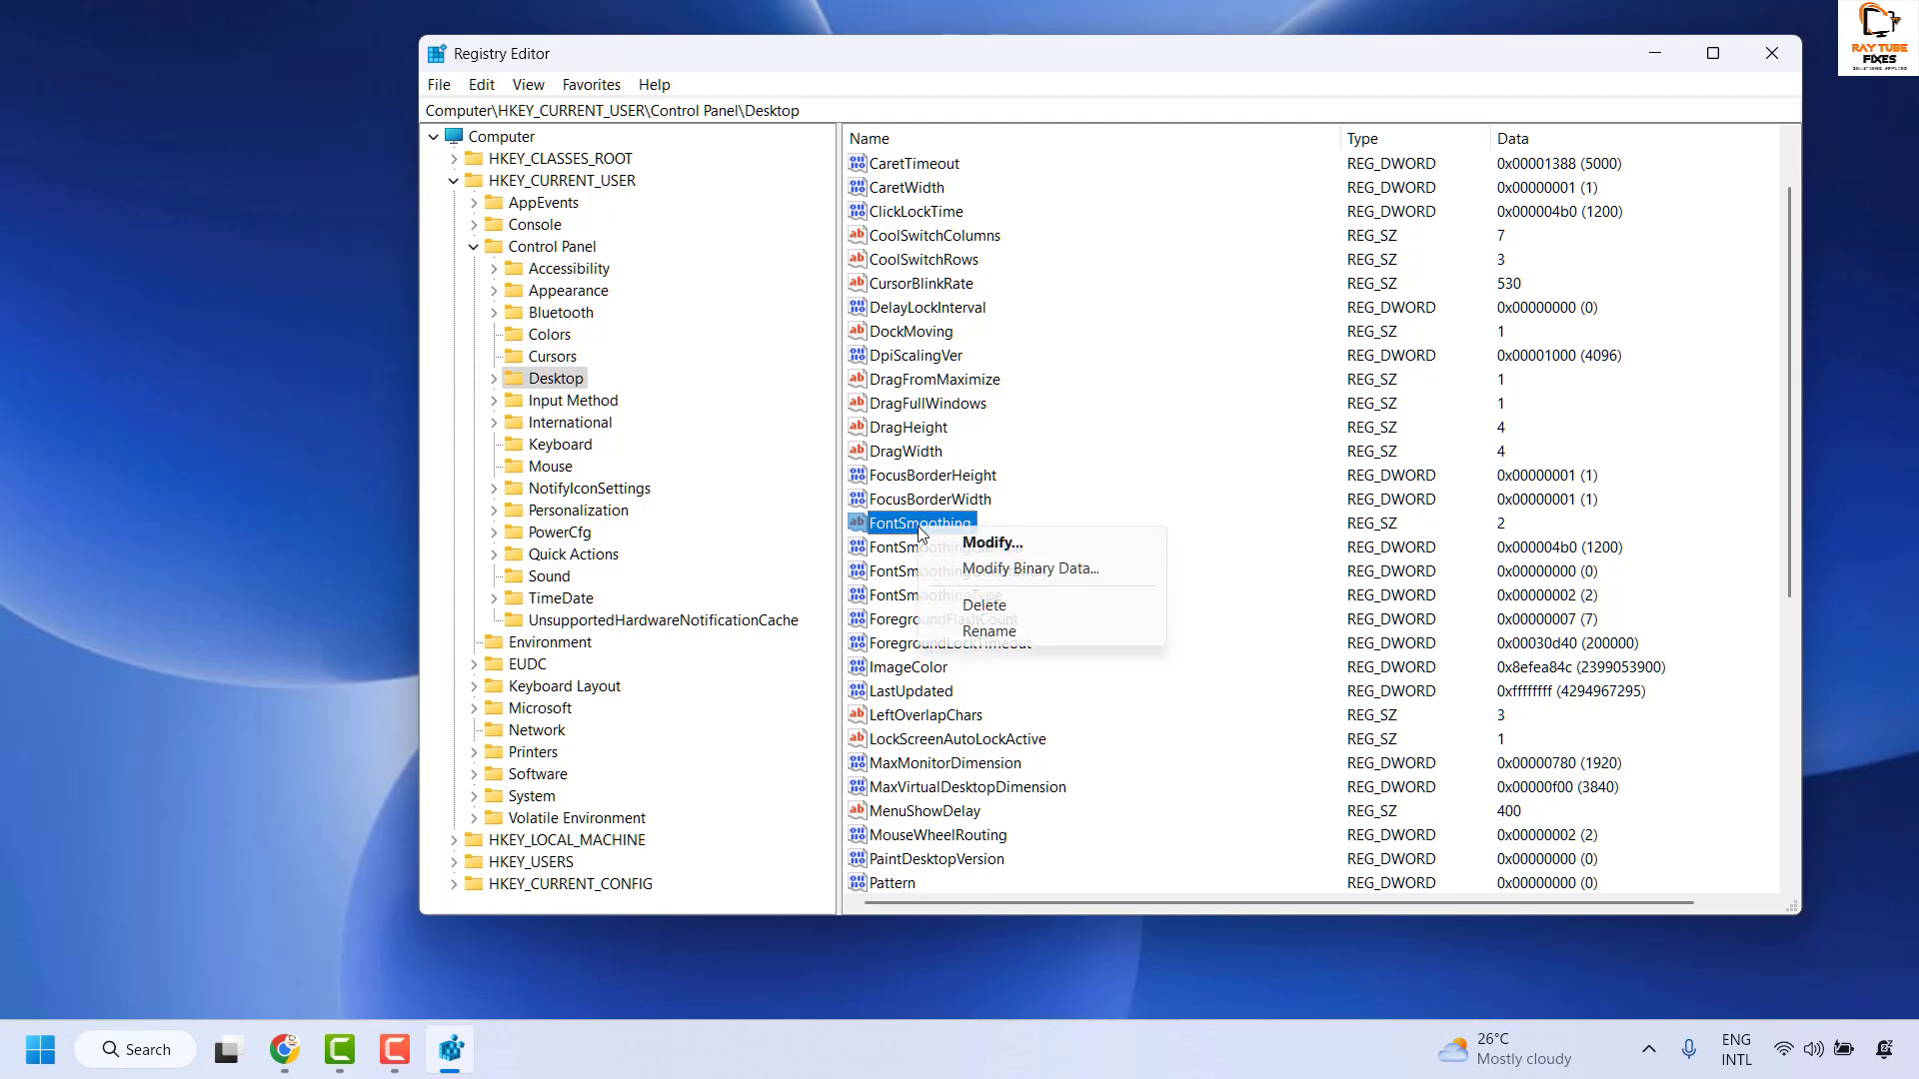
pyautogui.click(1003, 549)
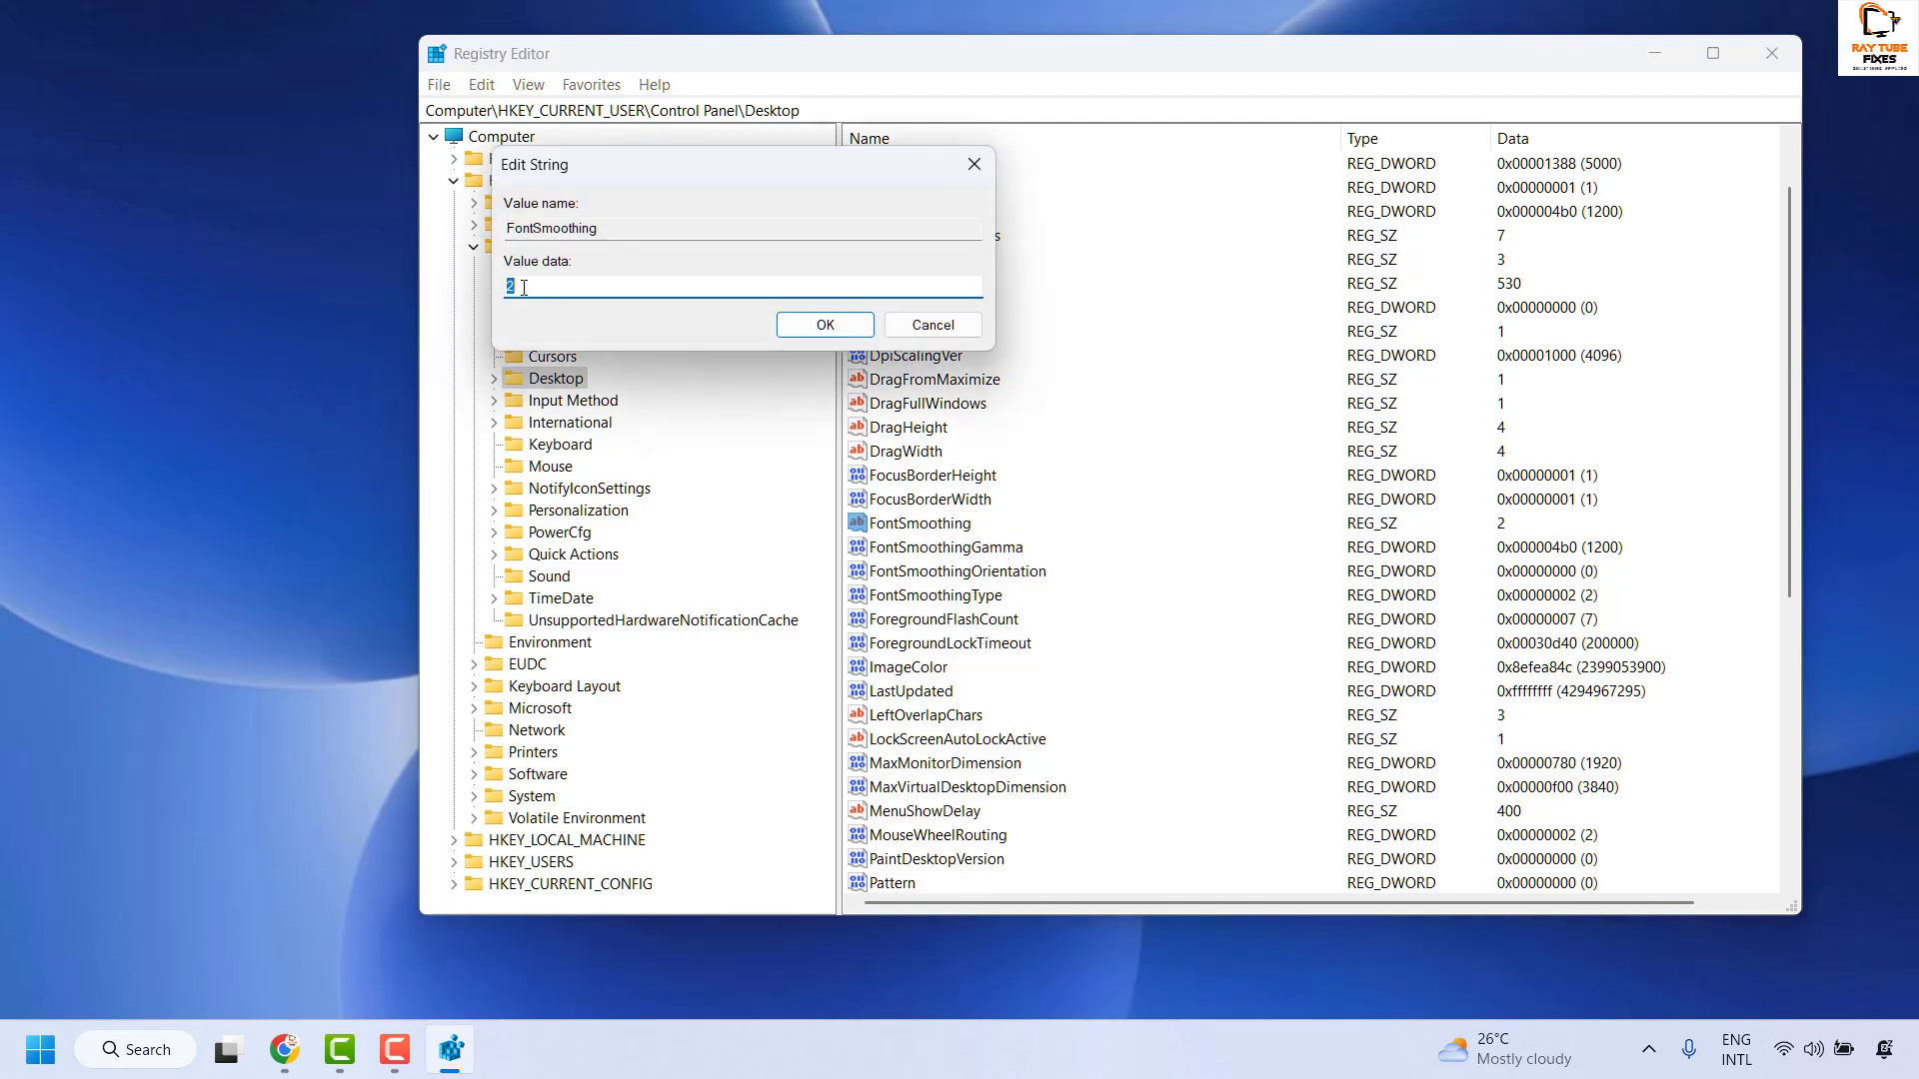
pyautogui.click(546, 284)
pyautogui.write('0')
pyautogui.press('Return')
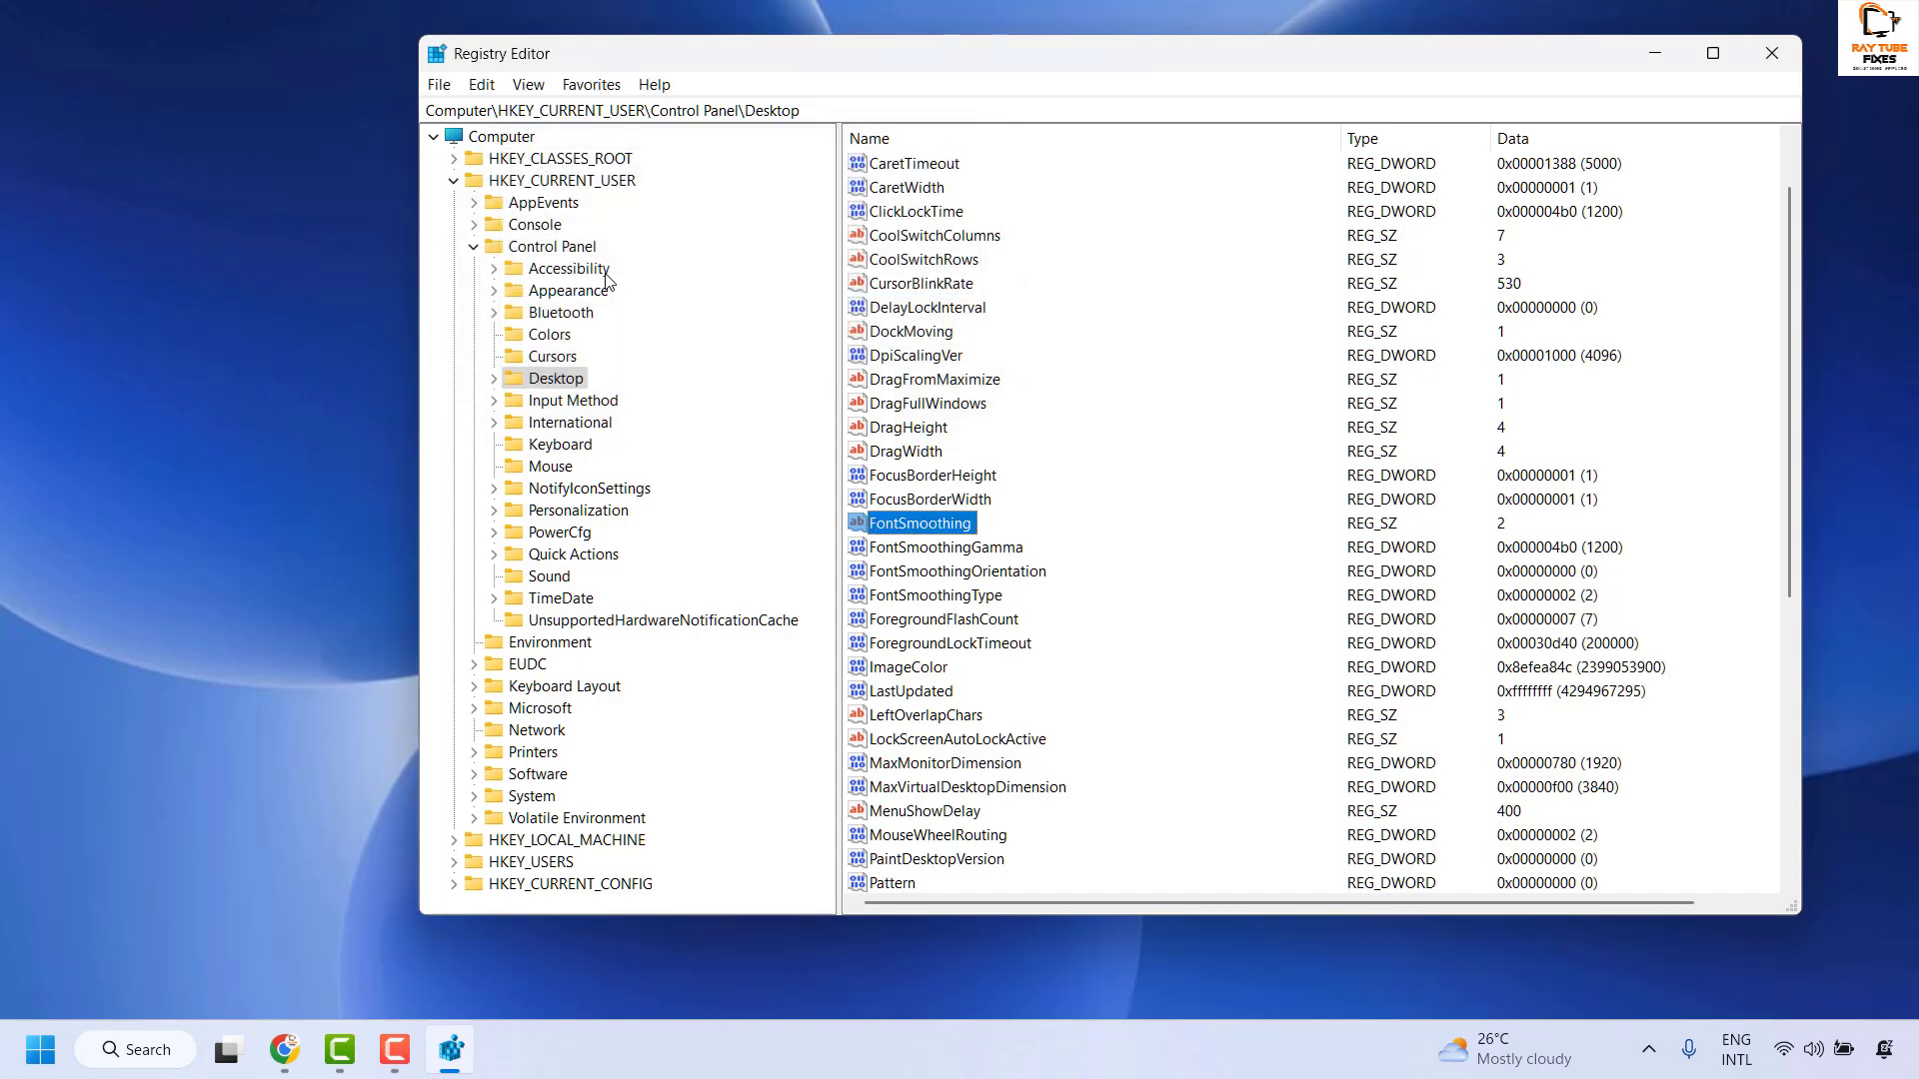
# Close Registry Editor with Alt+F4, leaving the empty desktop.
pyautogui.hotkey('alt', 'F4')
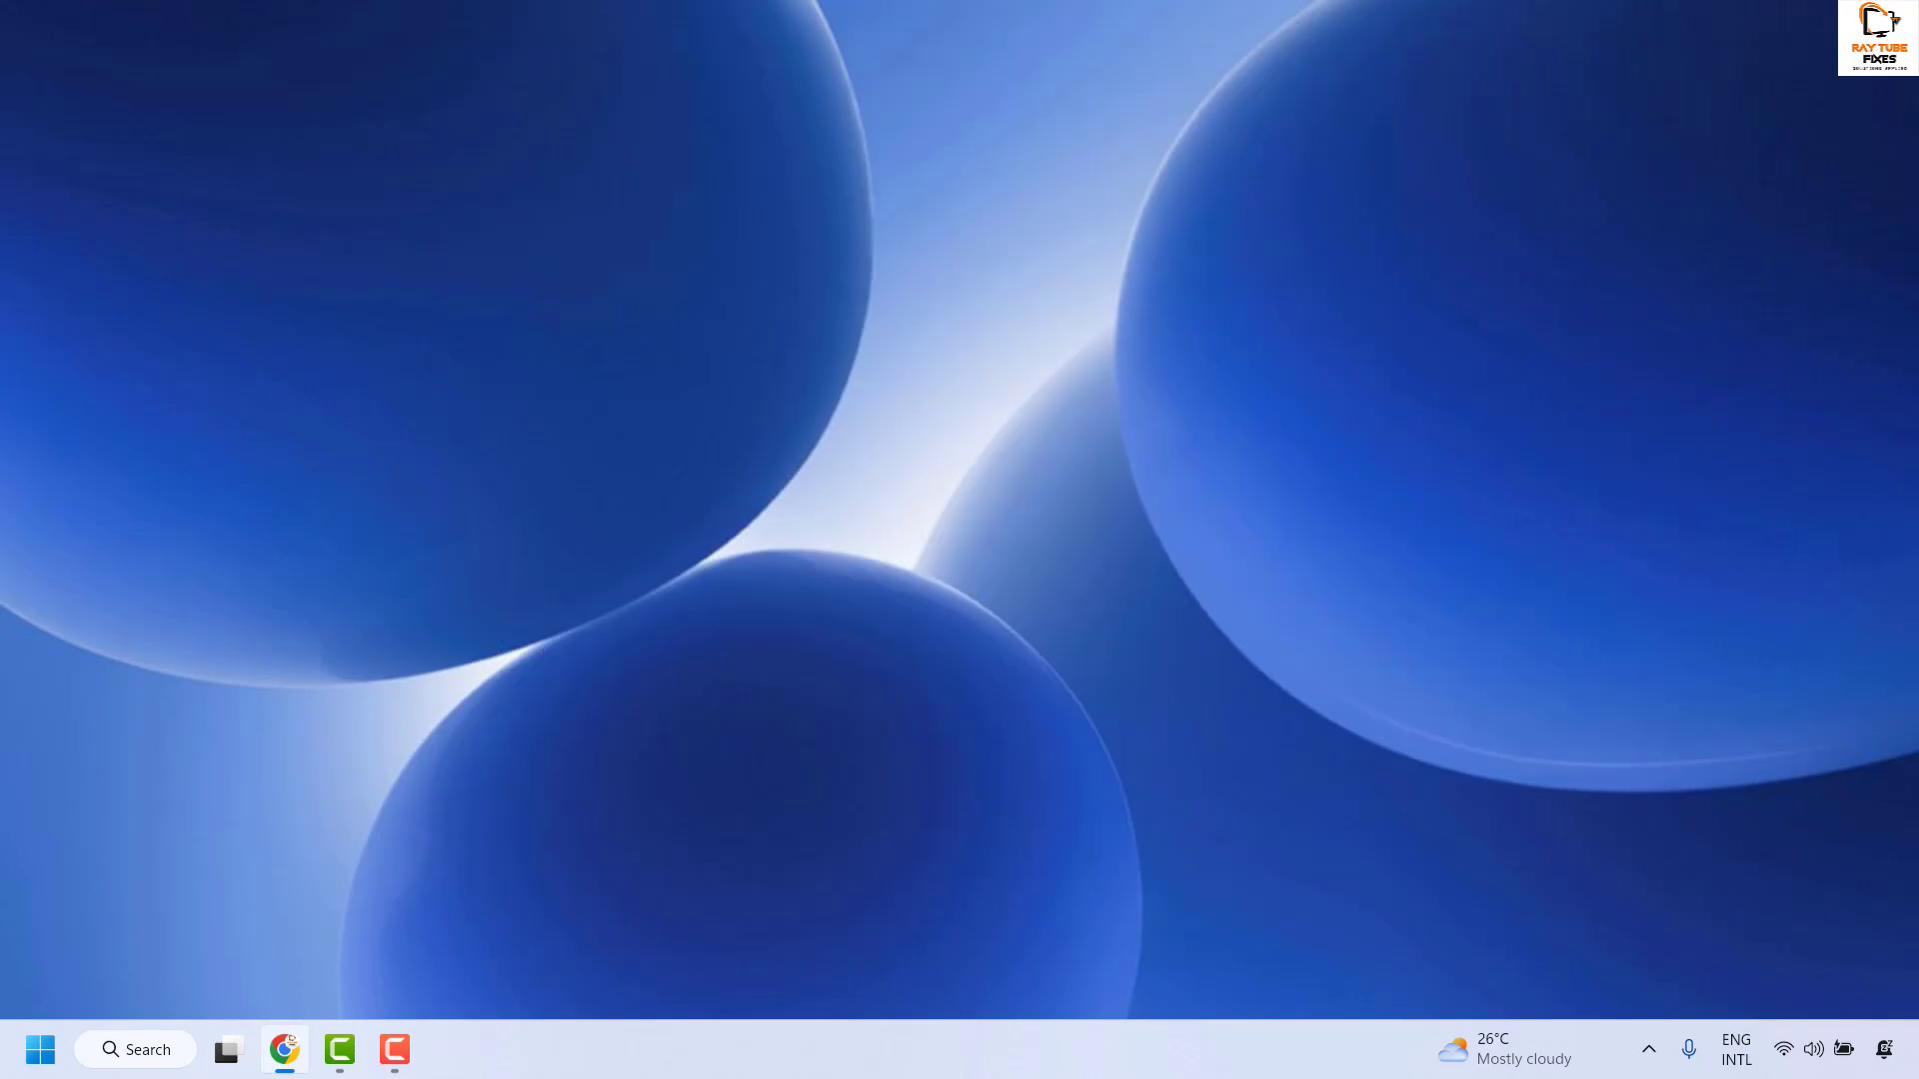